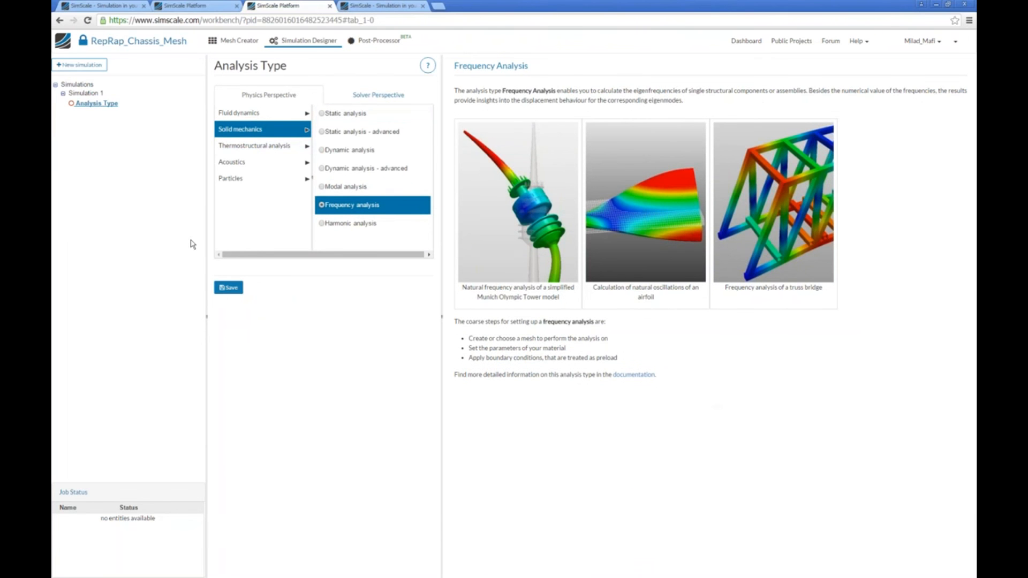
# Save the solid mechanics Frequency analysis type and assign Mesh 1 as the simulation domain.
pyautogui.click(228, 288)
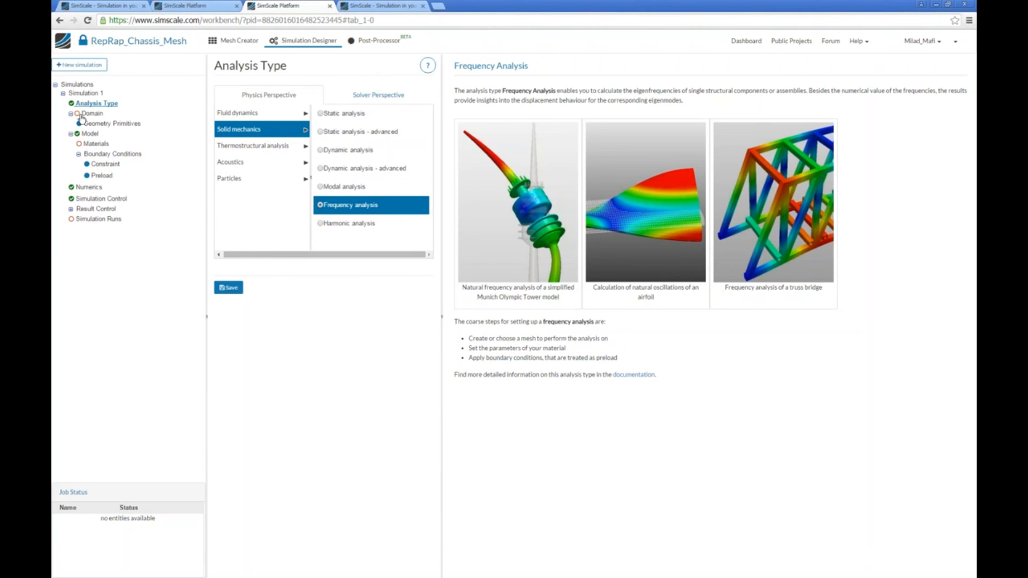
pyautogui.click(83, 114)
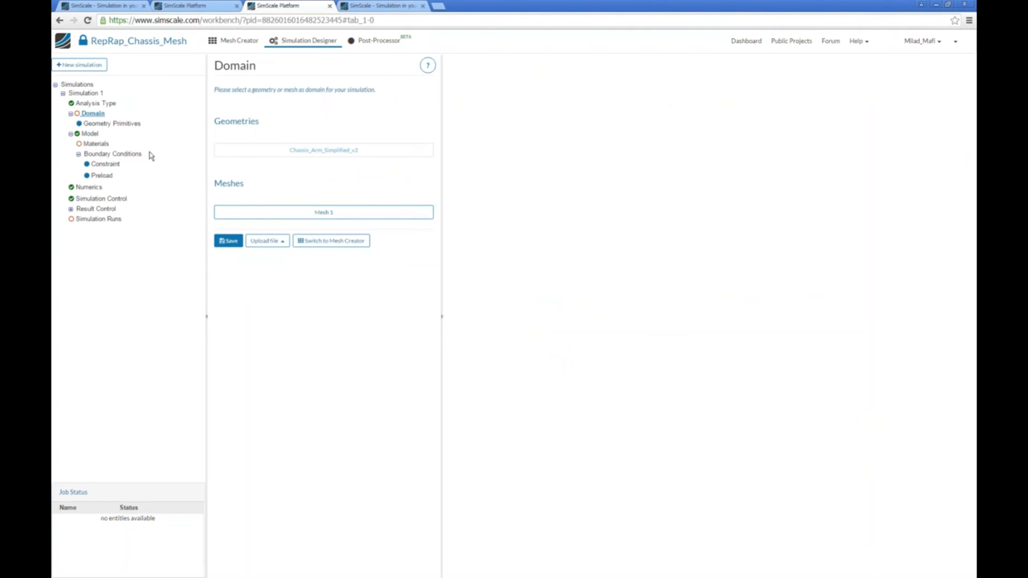
pyautogui.click(273, 214)
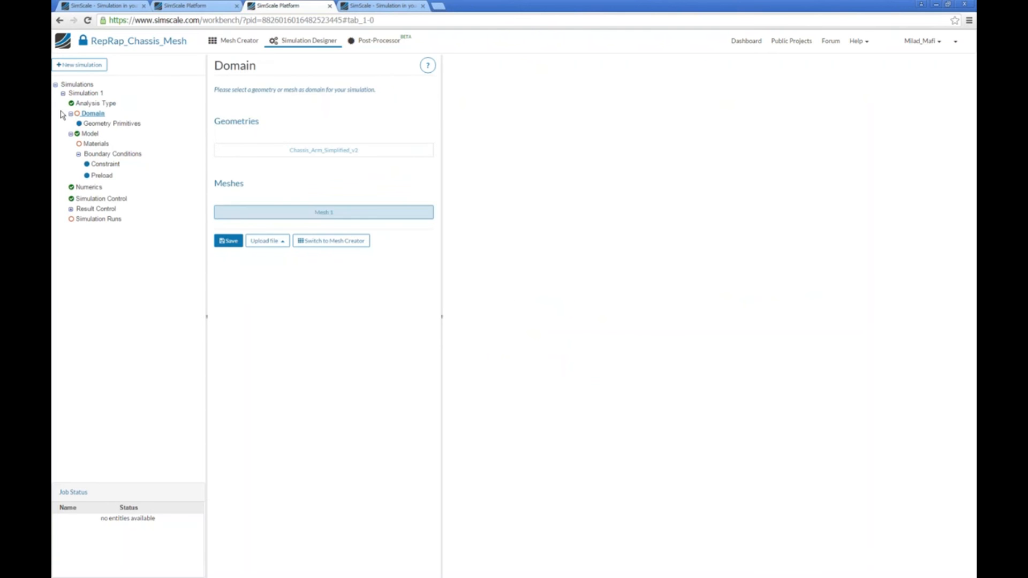
pyautogui.click(231, 242)
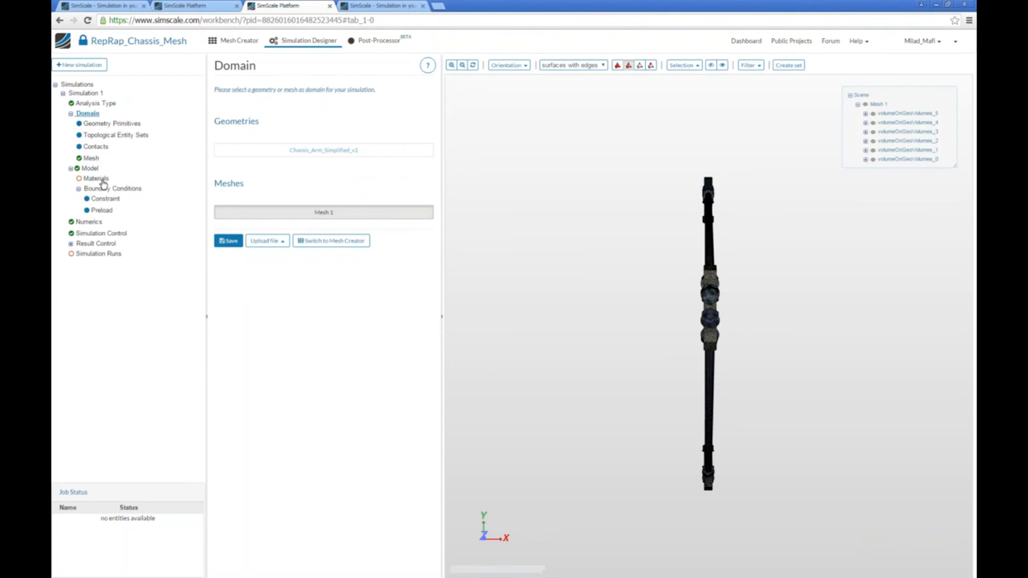
# Review the simulation's Contacts and Topological Entity Sets and examine the whole triangular frame mesh.
pyautogui.click(99, 149)
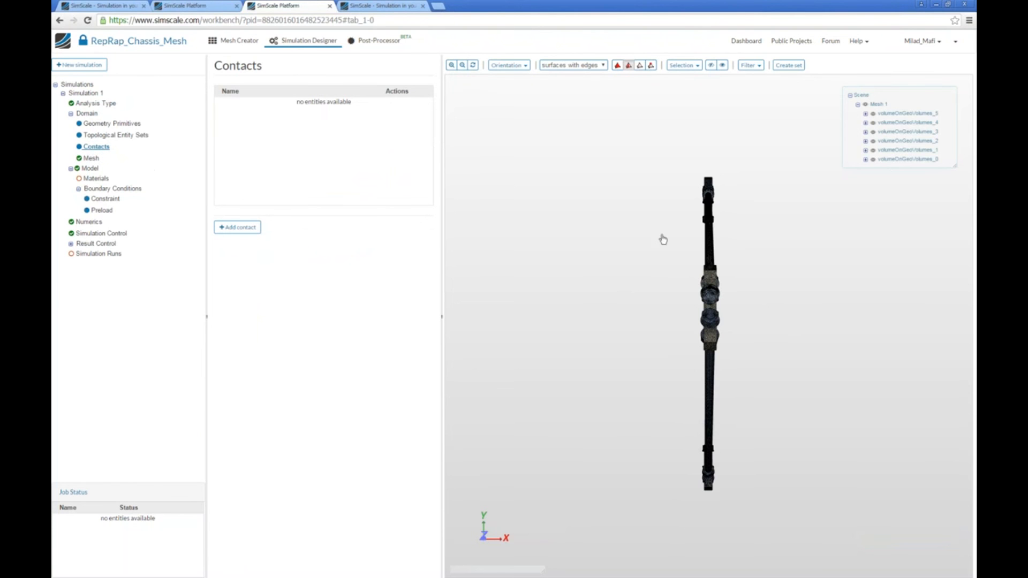
pyautogui.click(128, 134)
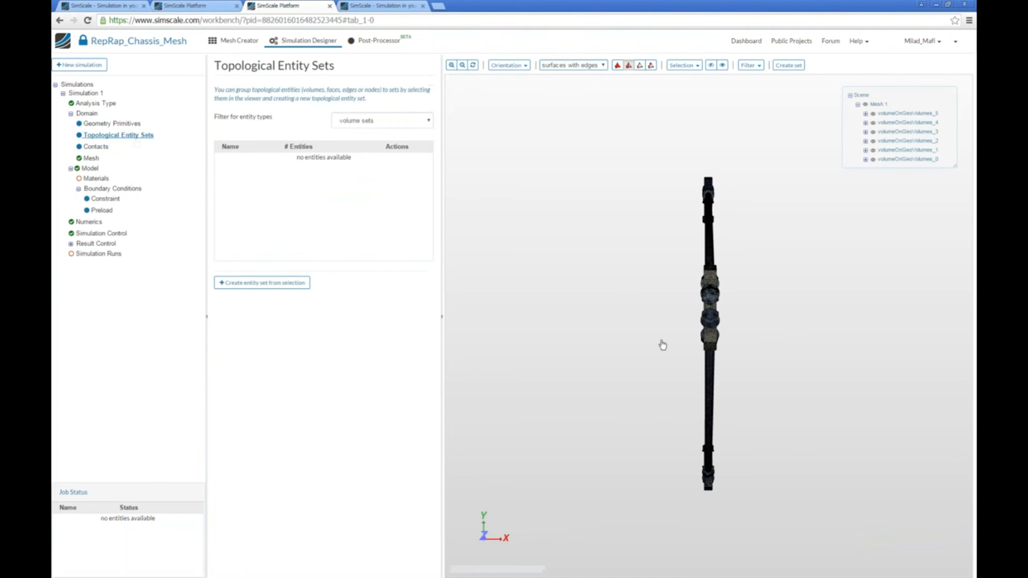
pyautogui.moveTo(700, 415); pyautogui.dragTo(664, 200)
pyautogui.scroll(3, 660, 291)
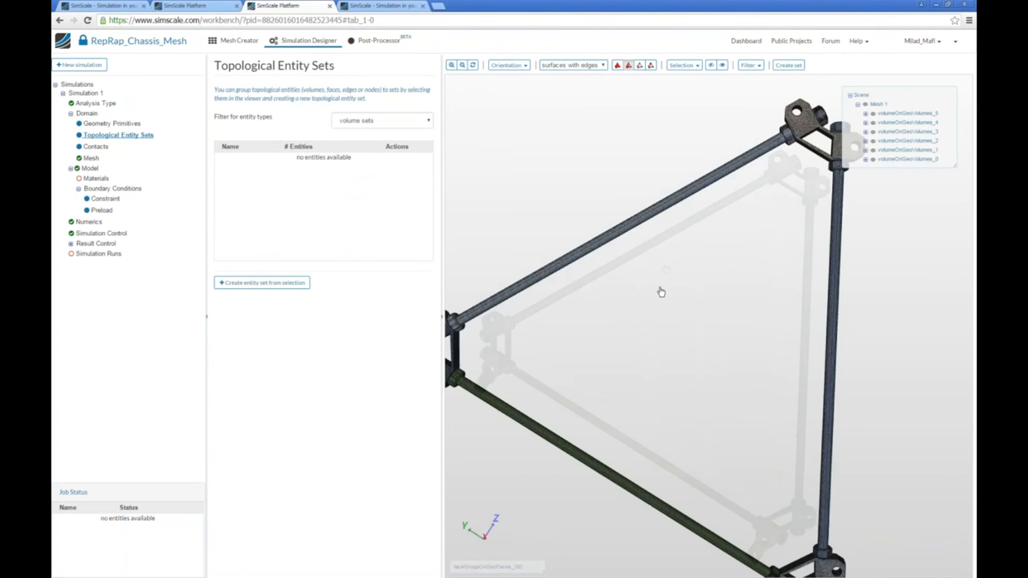
pyautogui.scroll(5, 604, 405)
pyautogui.moveTo(603, 405); pyautogui.dragTo(568, 289, button='middle')
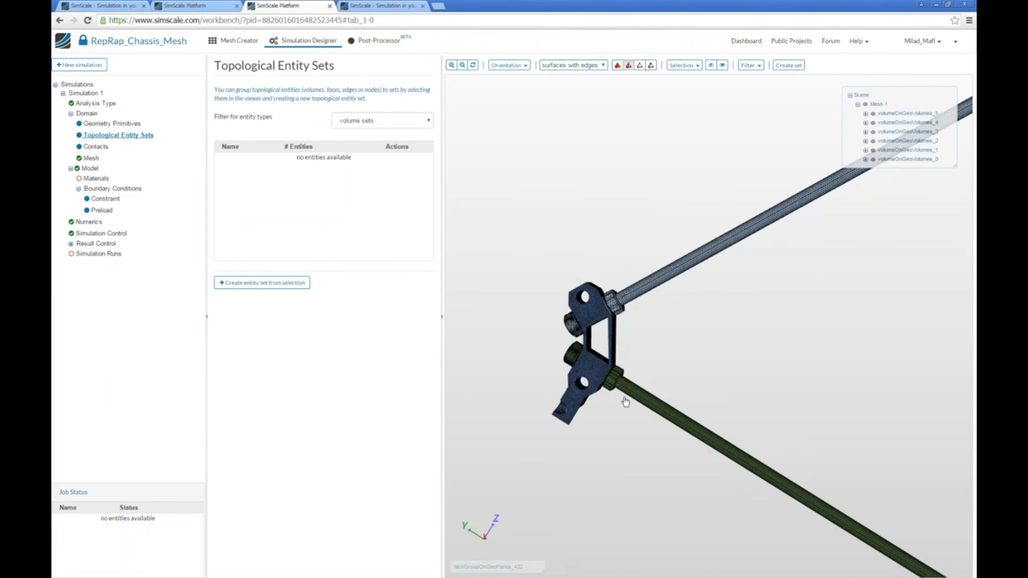
pyautogui.scroll(-6, 585, 413)
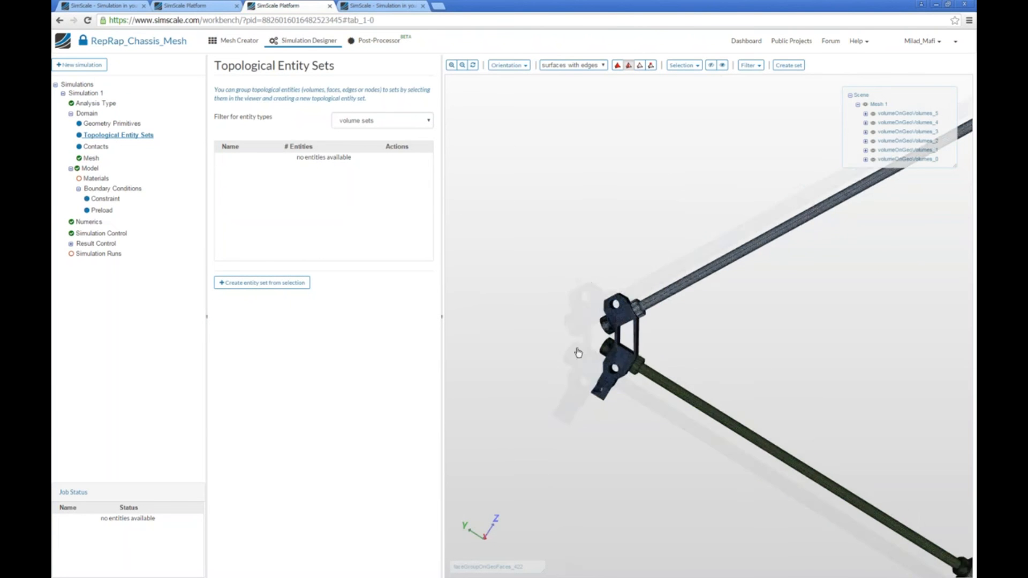
pyautogui.moveTo(750, 340); pyautogui.dragTo(600, 214)
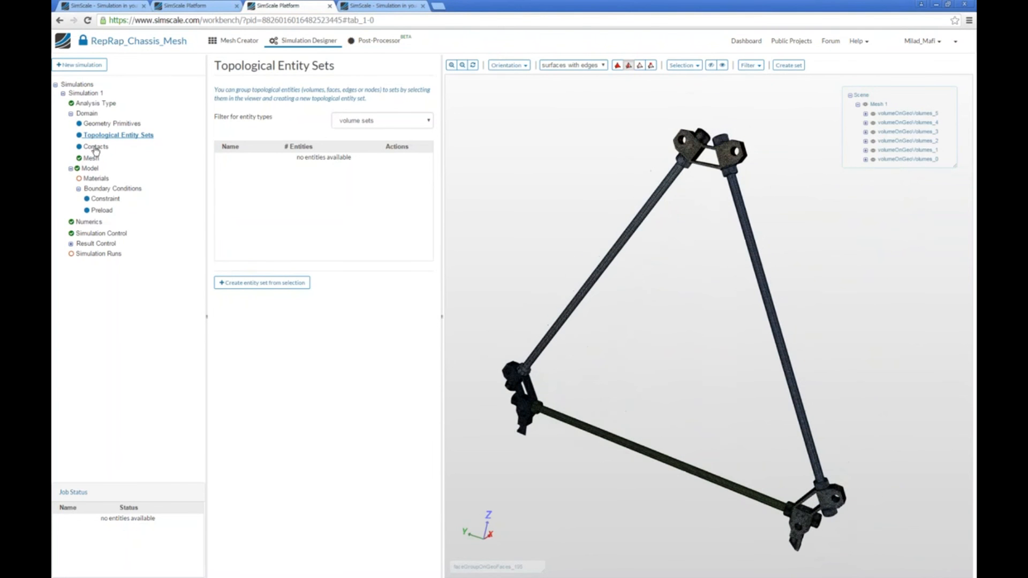
# Return to the Contacts settings and examine how the rods and nuts meet the bracket at the frame's top corner.
pyautogui.click(96, 147)
pyautogui.moveTo(672, 228); pyautogui.dragTo(701, 206)
pyautogui.scroll(2, 707, 229)
pyautogui.moveTo(711, 210); pyautogui.dragTo(709, 380, button='middle')
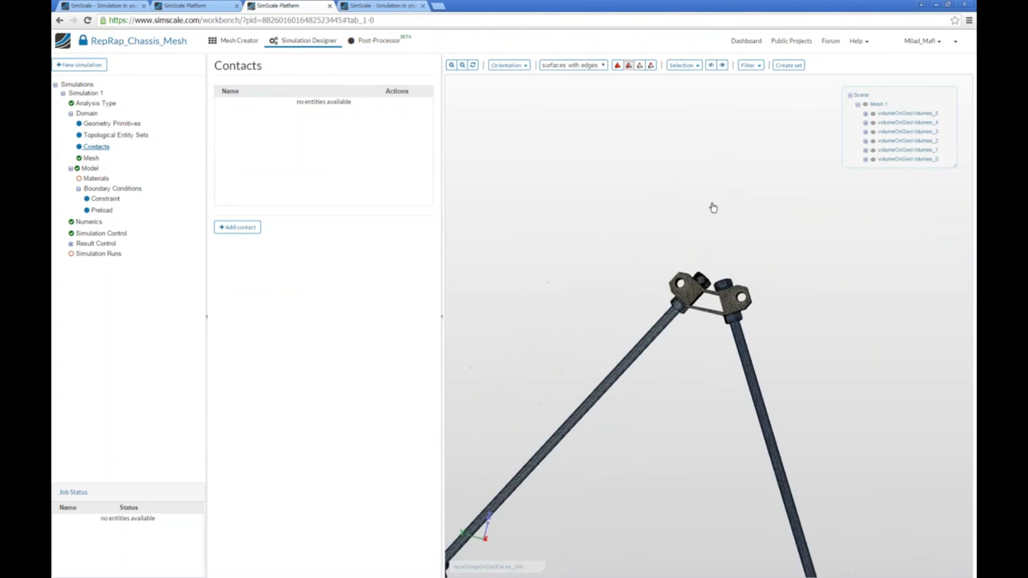
pyautogui.moveTo(711, 207); pyautogui.dragTo(716, 439, button='right')
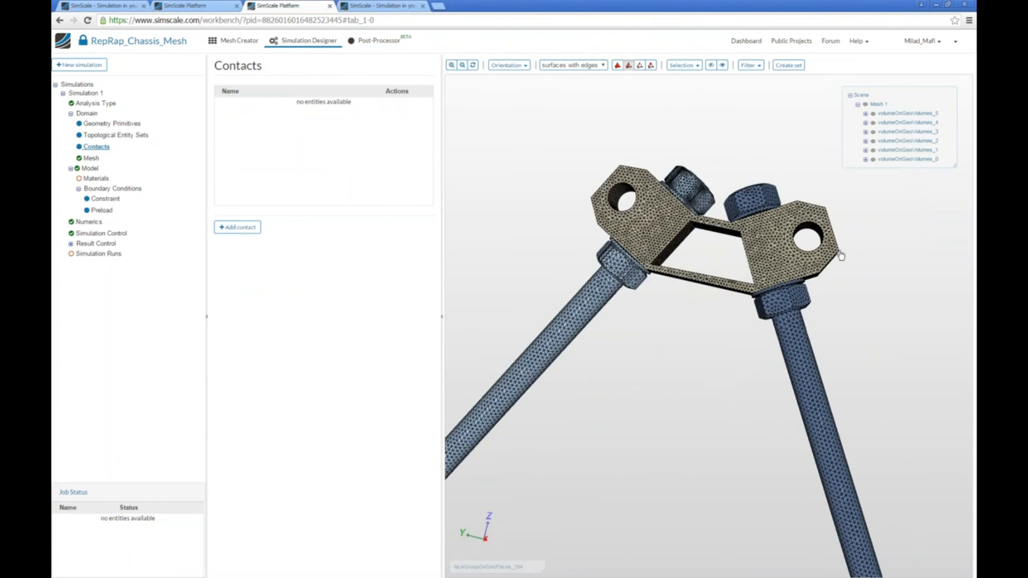
pyautogui.moveTo(674, 396); pyautogui.dragTo(652, 107, button='right')
pyautogui.moveTo(649, 284); pyautogui.dragTo(635, 168, button='middle')
pyautogui.moveTo(635, 168); pyautogui.dragTo(674, 526, button='right')
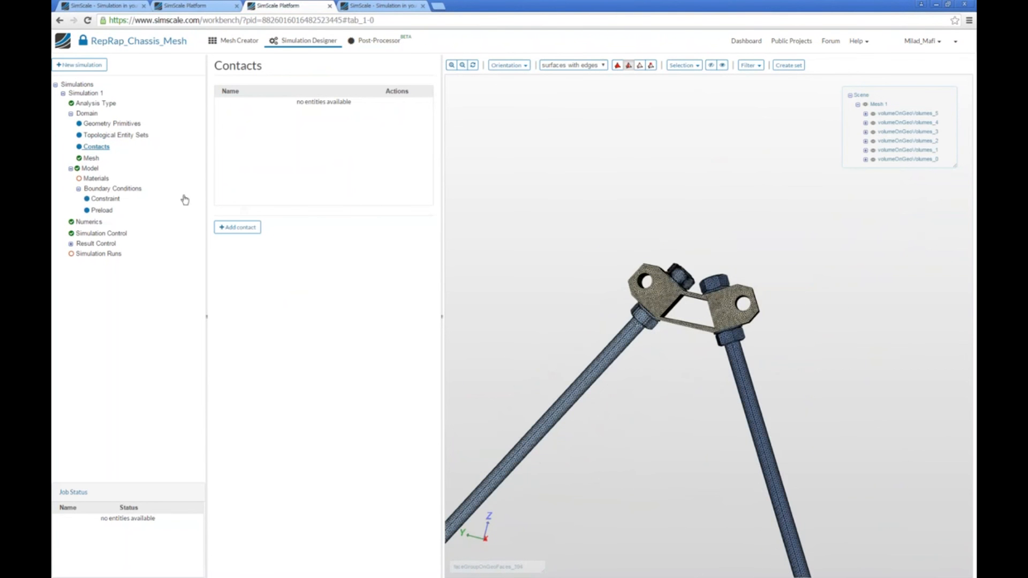
# Add a new contact and set the mesh render mode to surfaces.
pyautogui.click(241, 229)
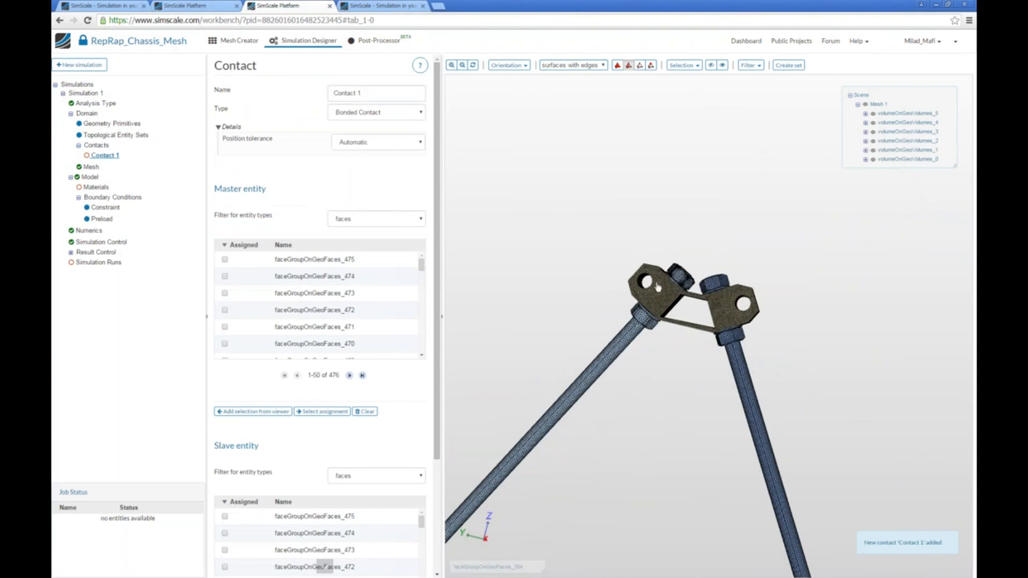
pyautogui.click(573, 65)
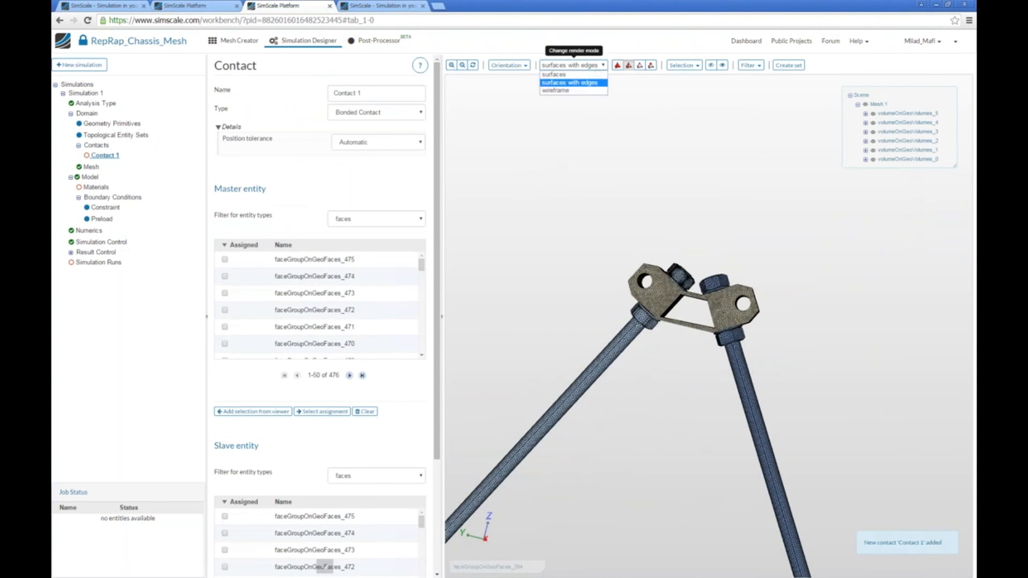
pyautogui.click(553, 74)
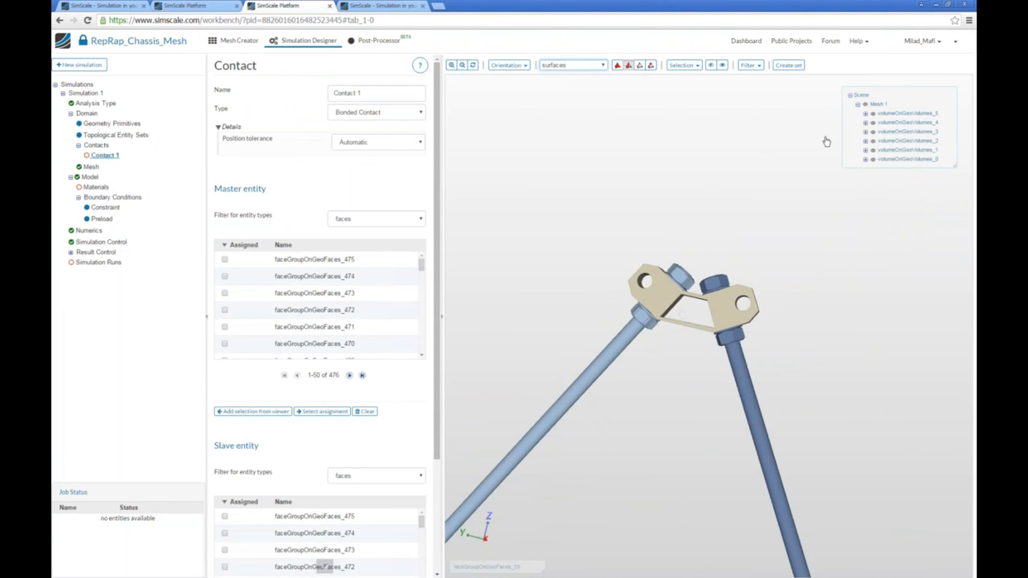
# Hide mesh volumes 5, 4 and 2 so only the top corner bracket and its two rods remain displayed.
pyautogui.click(873, 124)
pyautogui.click(873, 114)
pyautogui.scroll(-4, 851, 248)
pyautogui.scroll(-2, 849, 343)
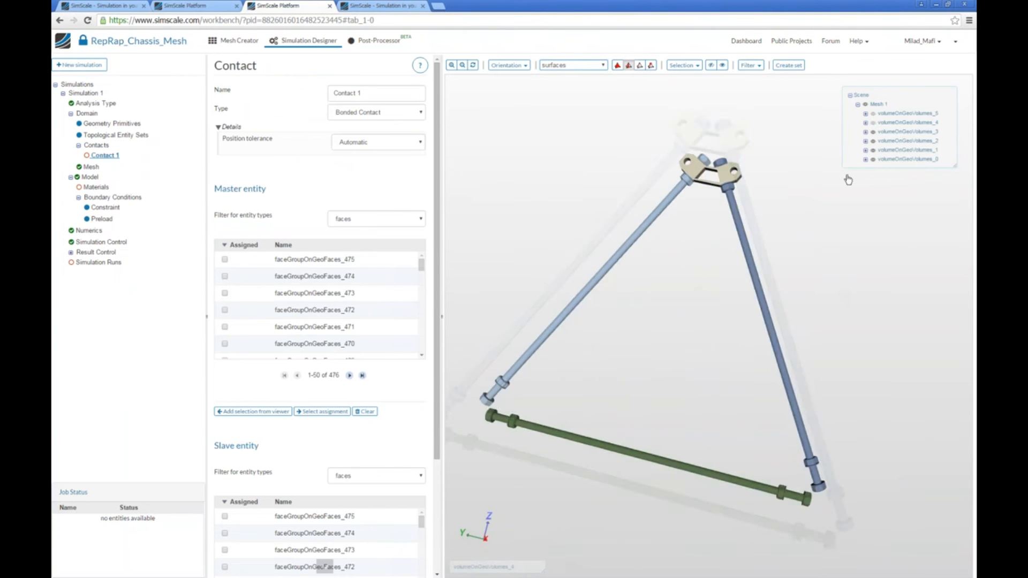
pyautogui.scroll(5, 617, 239)
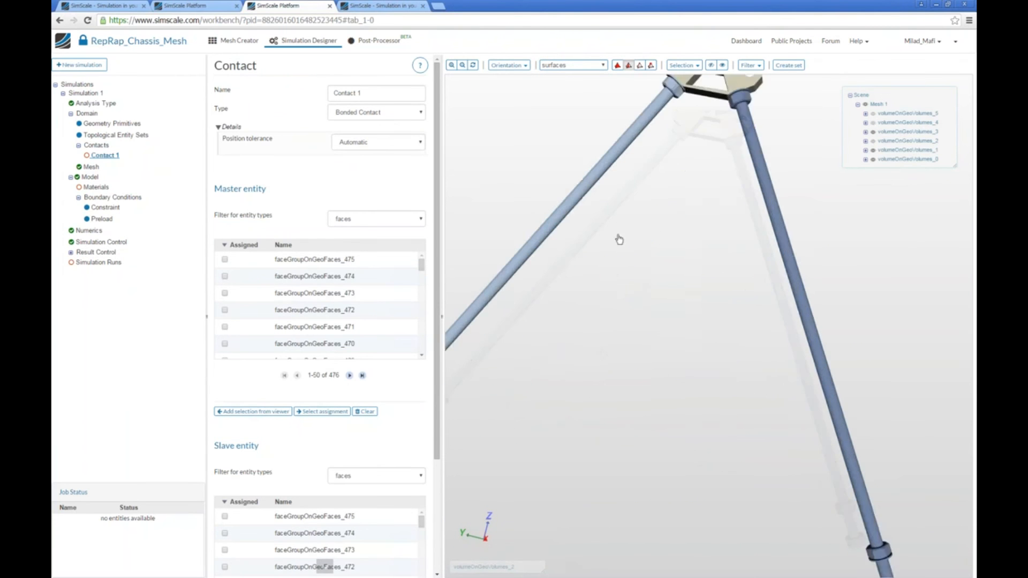
pyautogui.moveTo(618, 239); pyautogui.dragTo(650, 323, button='right')
pyautogui.scroll(2, 661, 381)
# Name the new contact Contact_3_0 and inspect the top bracket joint up close.
pyautogui.click(380, 99)
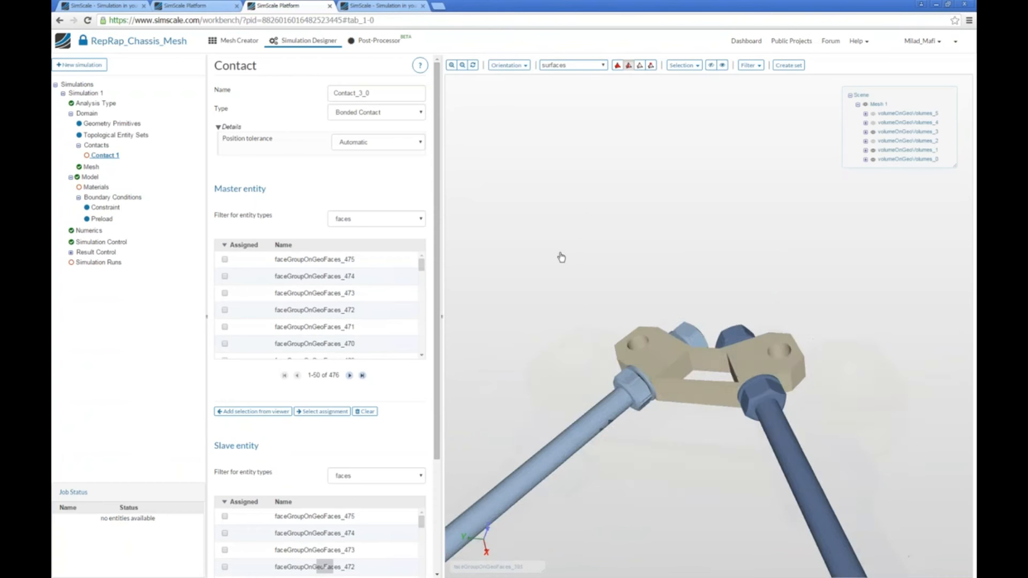
pyautogui.moveTo(560, 254); pyautogui.dragTo(577, 303)
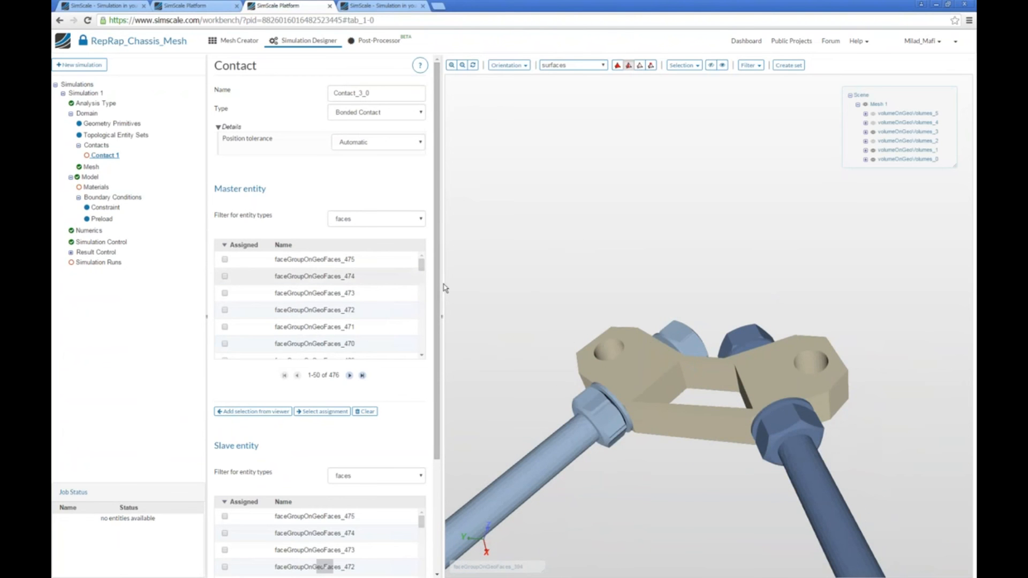
pyautogui.moveTo(541, 349); pyautogui.dragTo(555, 328, button='middle')
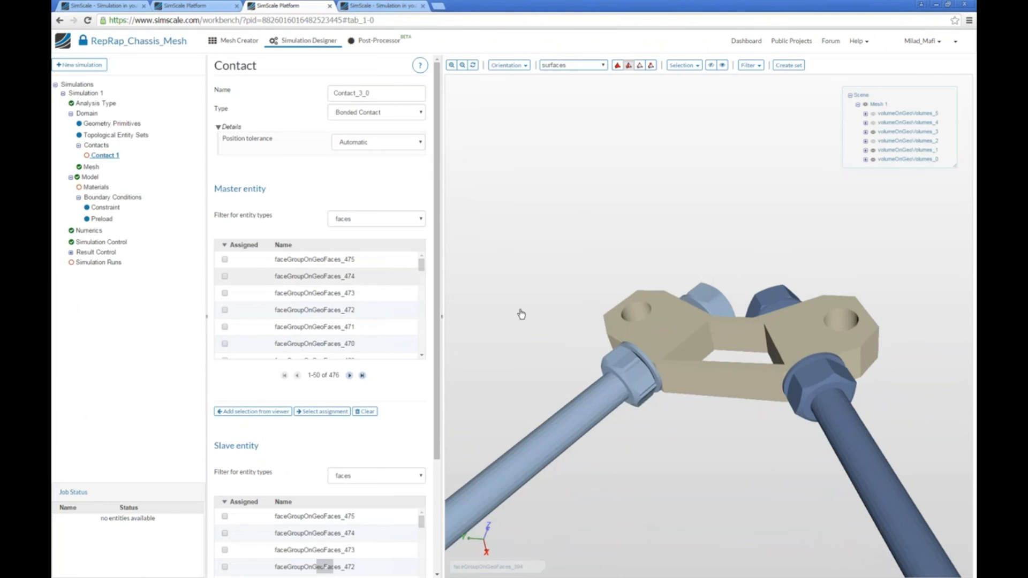
pyautogui.moveTo(631, 527); pyautogui.dragTo(649, 529)
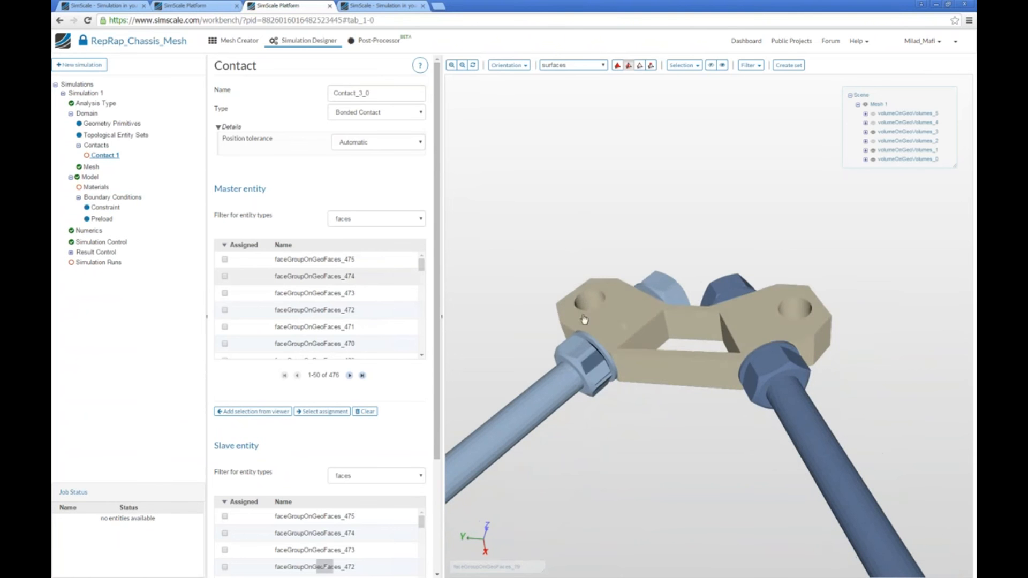
pyautogui.moveTo(546, 328); pyautogui.dragTo(590, 372, button='middle')
pyautogui.scroll(2, 590, 372)
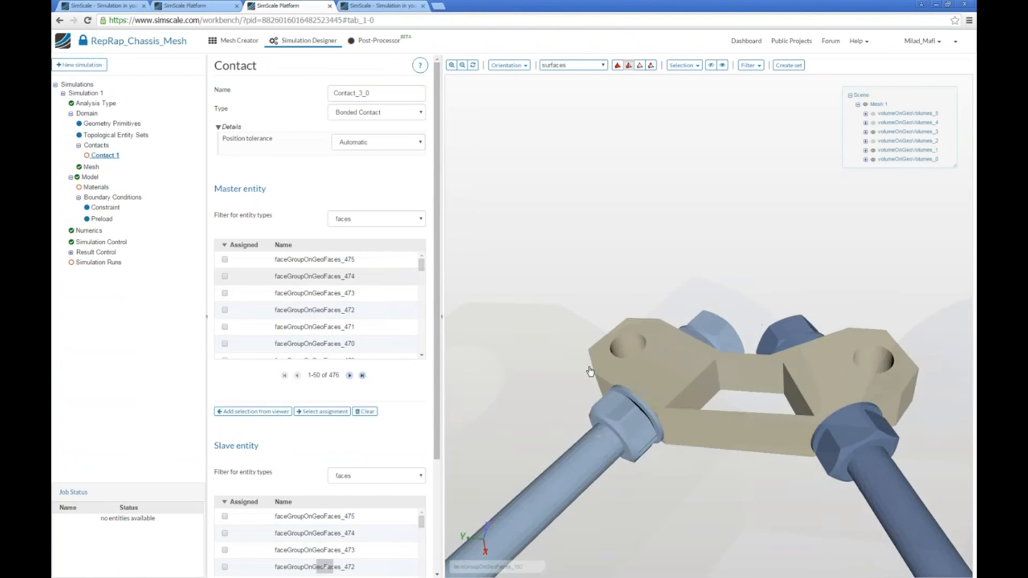
pyautogui.scroll(2, 590, 372)
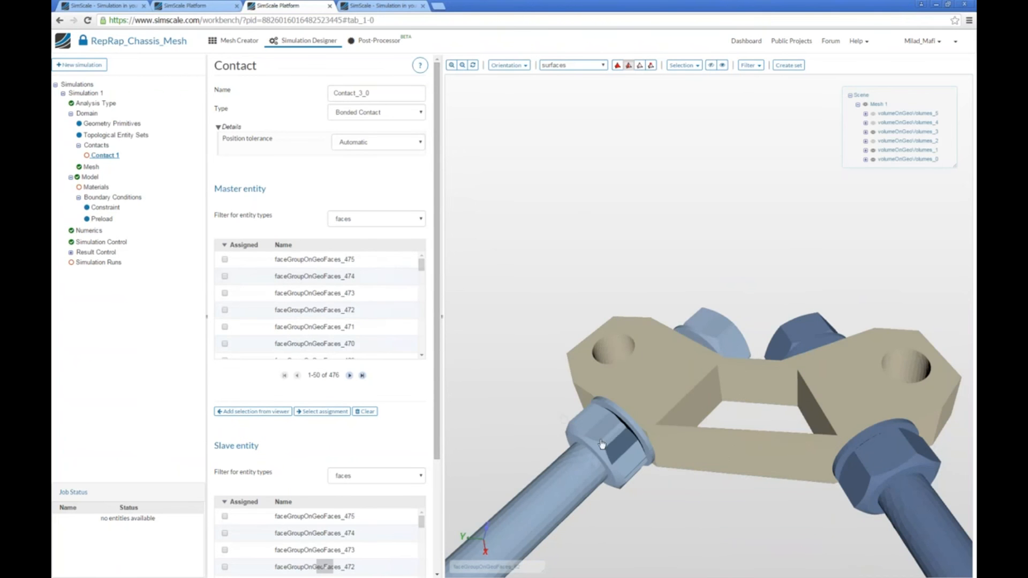
# With both rods hidden, assign the two faces of the bracket's left bolt hole as master entity and name the contact Contact_3_0.
pyautogui.click(874, 151)
pyautogui.click(873, 160)
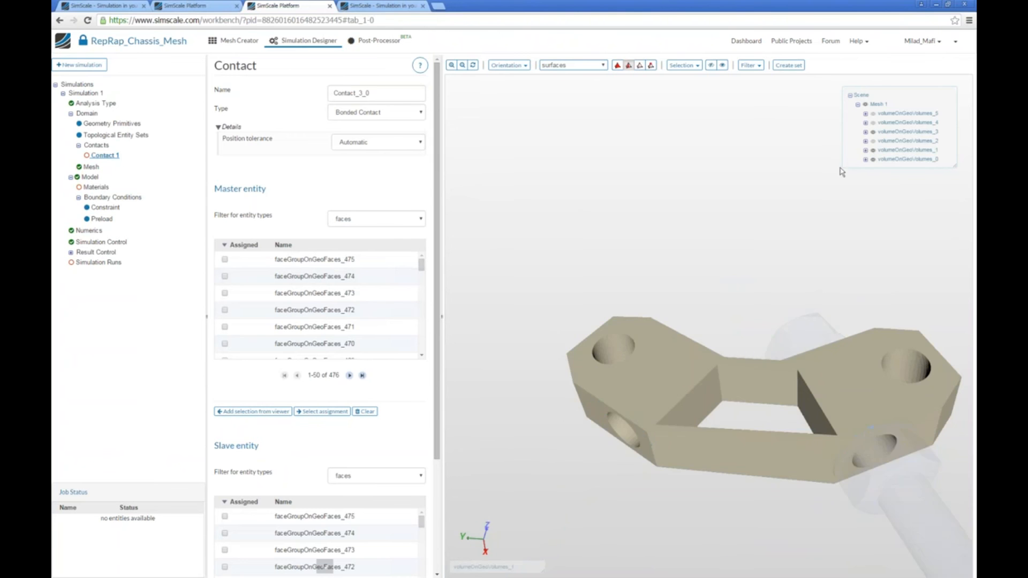
pyautogui.moveTo(776, 183); pyautogui.dragTo(715, 285)
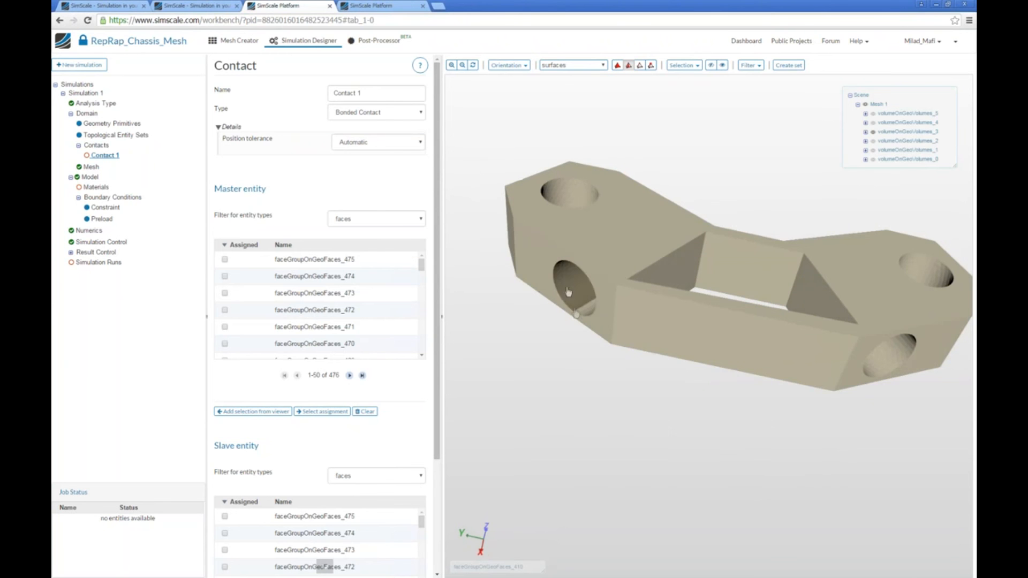
pyautogui.click(567, 290)
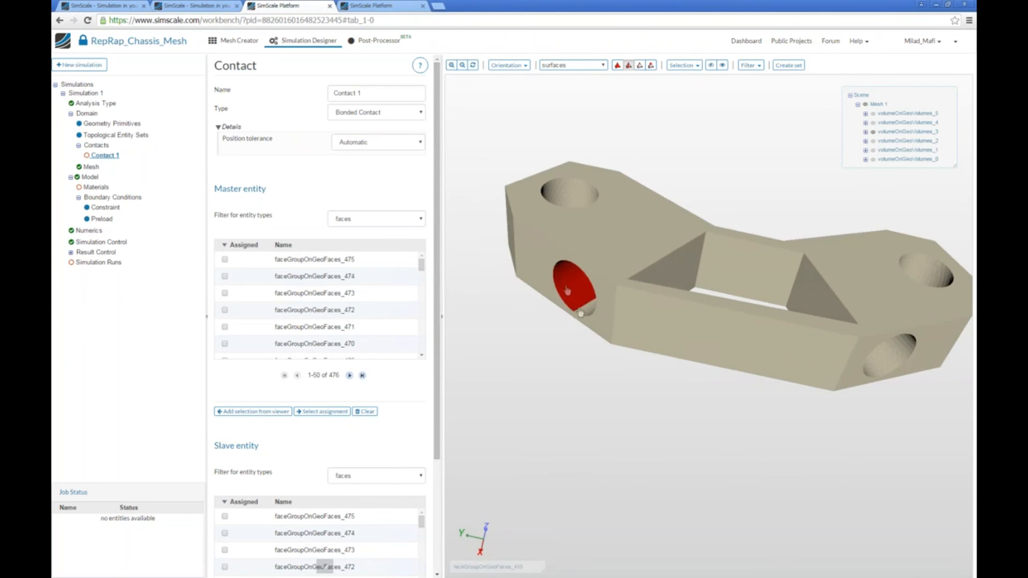
pyautogui.moveTo(583, 412); pyautogui.dragTo(568, 449)
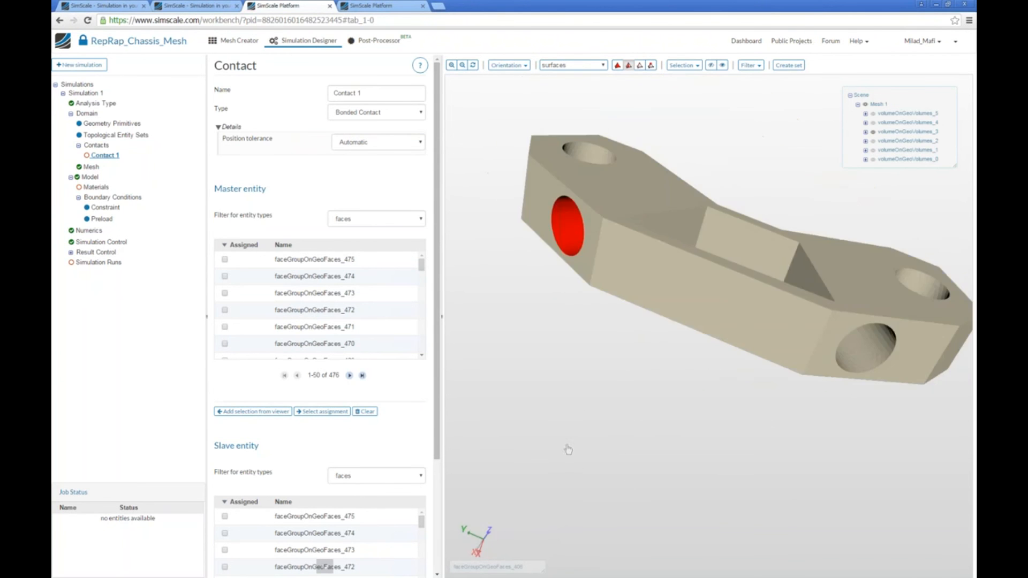
pyautogui.click(253, 411)
pyautogui.tripleClick(395, 93)
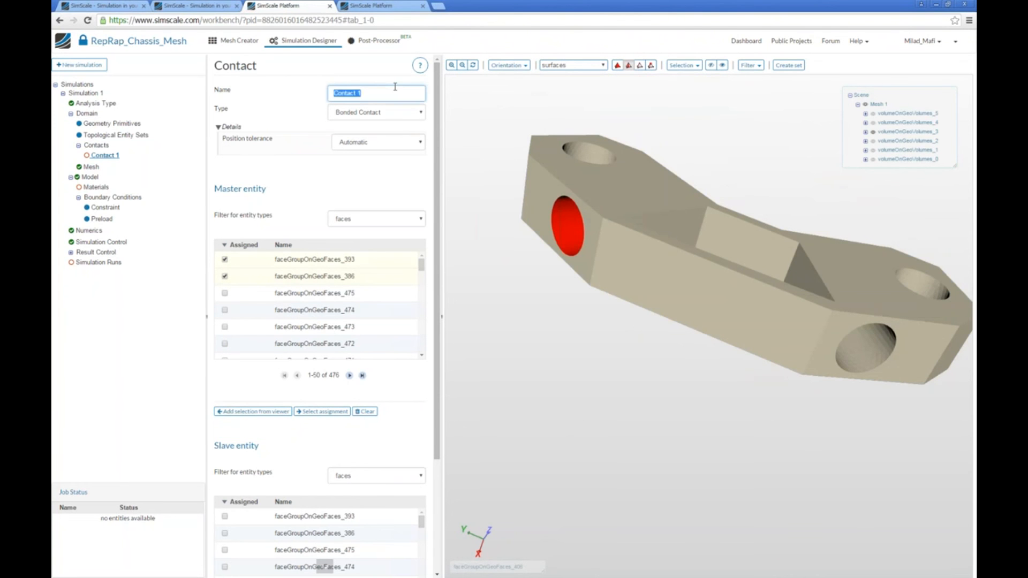
pyautogui.write('Contact')
# Display only the rod of volume 1, assign its two cylindrical faces between the nuts as slave entity, and save the contact.
pyautogui.moveTo(715, 388); pyautogui.dragTo(724, 390)
pyautogui.click(872, 150)
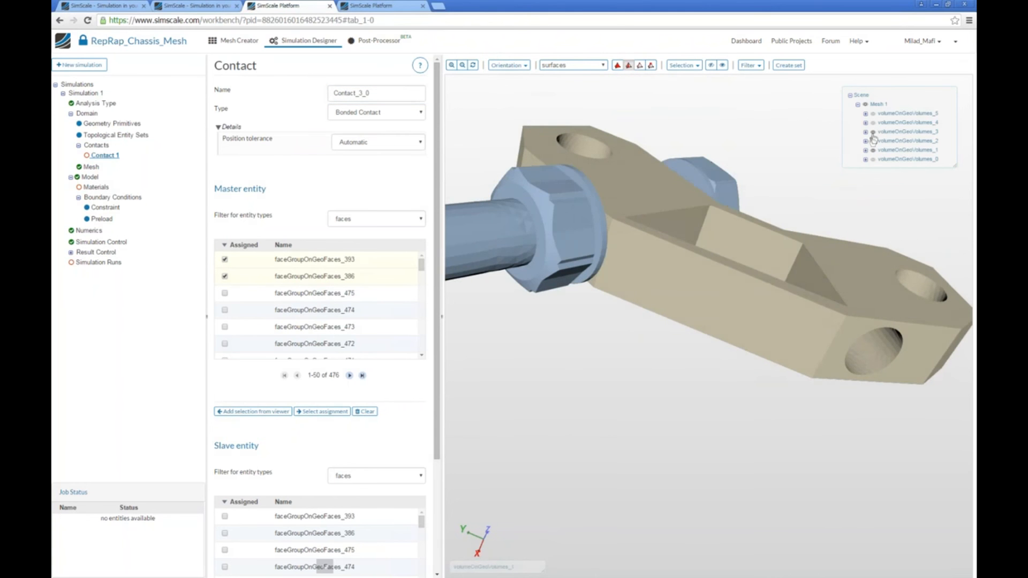
pyautogui.click(873, 132)
pyautogui.click(631, 233)
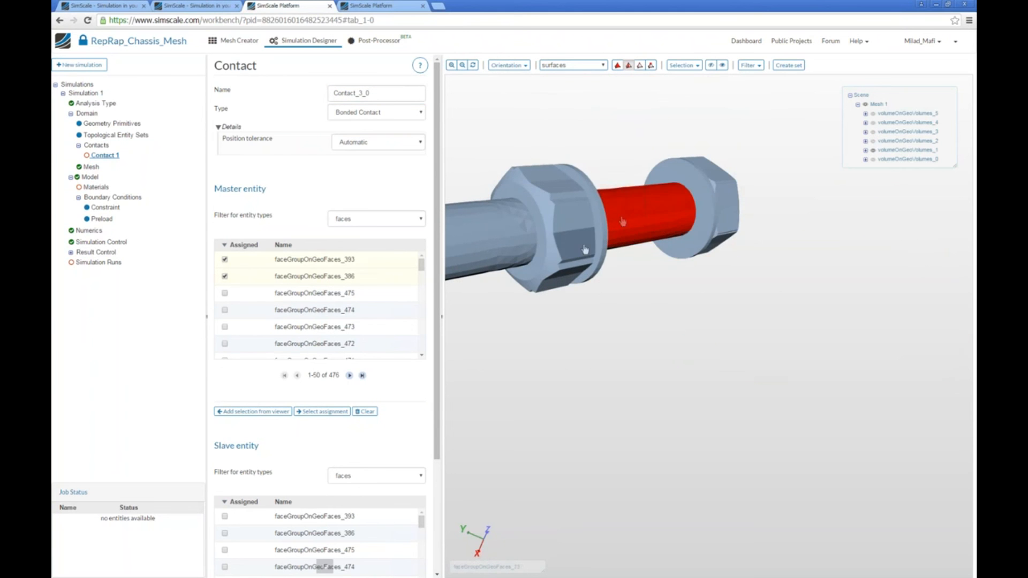
pyautogui.scroll(-3, 282, 530)
pyautogui.click(280, 529)
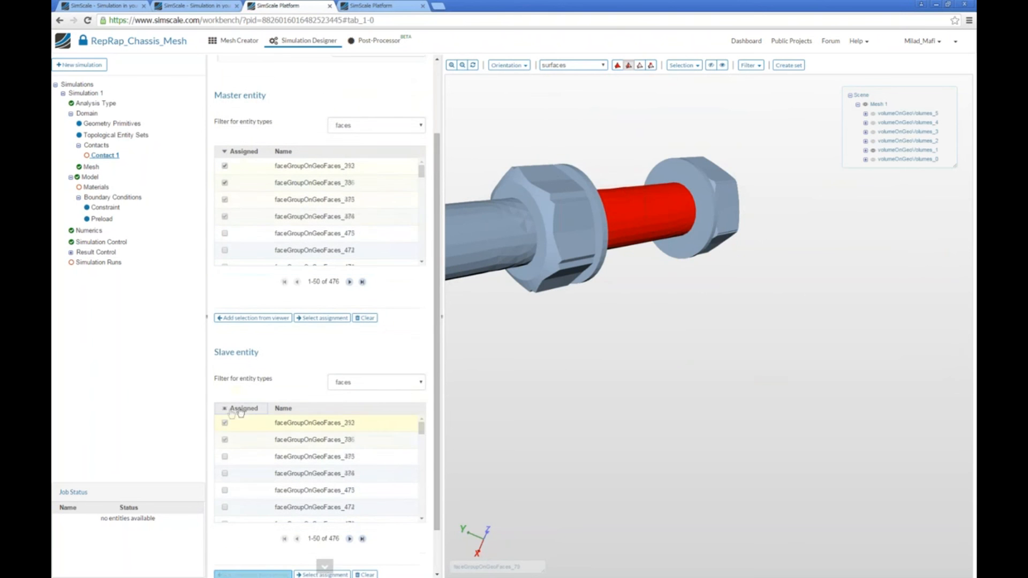
pyautogui.click(230, 561)
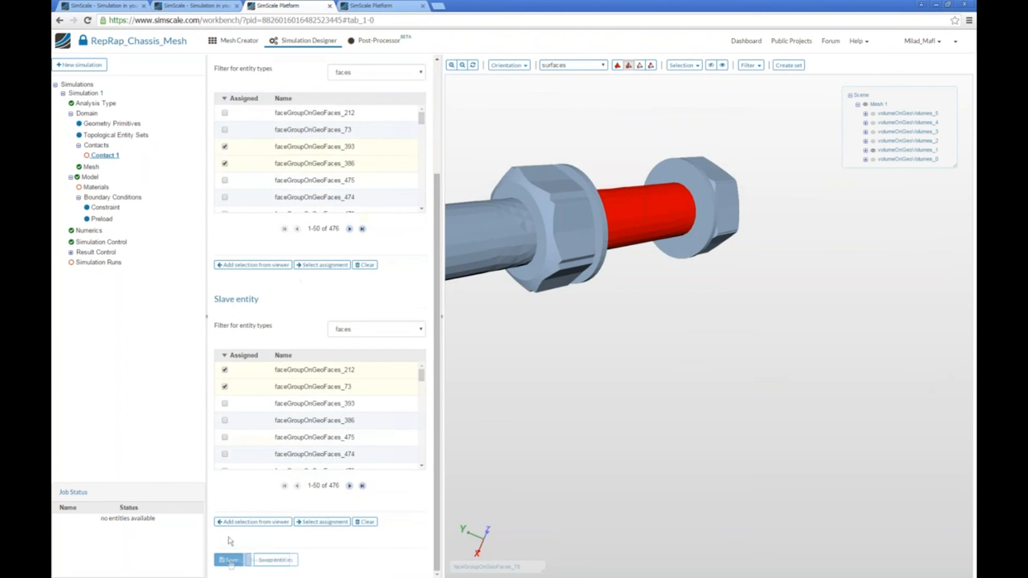
# Display only the top bracket of volume 3 and add a new bonded contact named Contact_3_1.
pyautogui.moveTo(673, 293); pyautogui.dragTo(581, 351, button='middle')
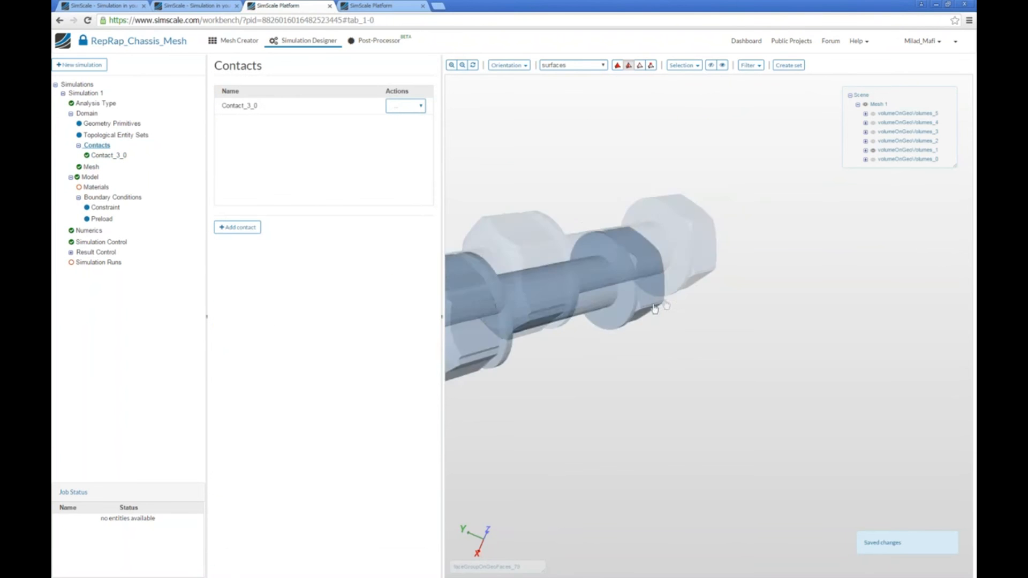
pyautogui.click(873, 151)
pyautogui.click(873, 131)
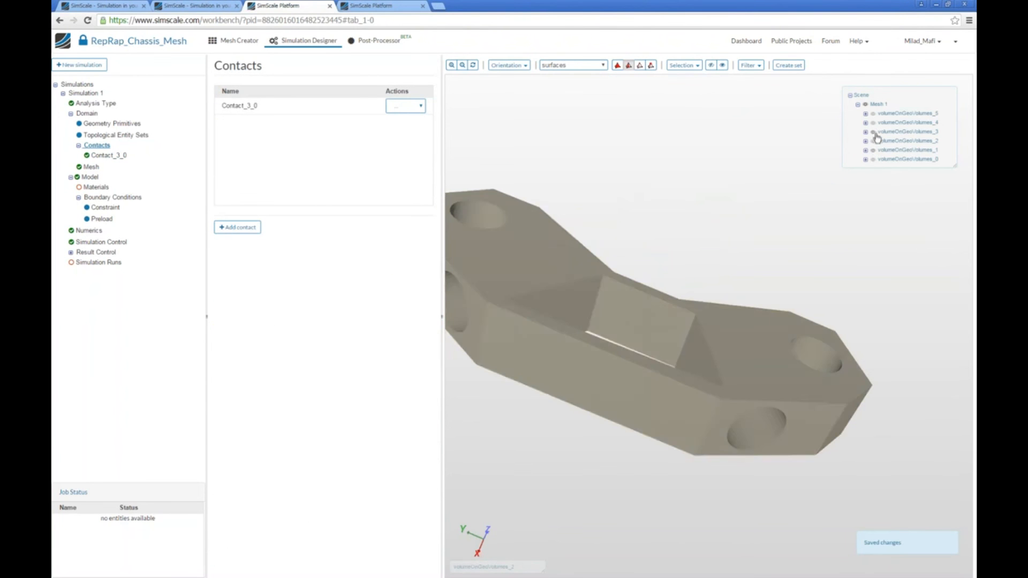
pyautogui.click(237, 227)
pyautogui.tripleClick(363, 93)
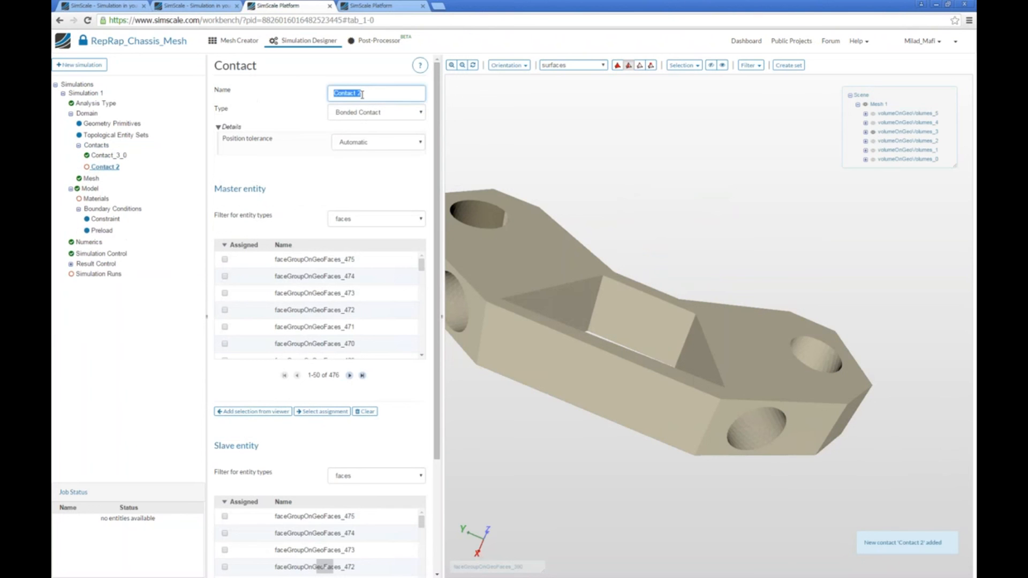
pyautogui.write('Contact_3_1')
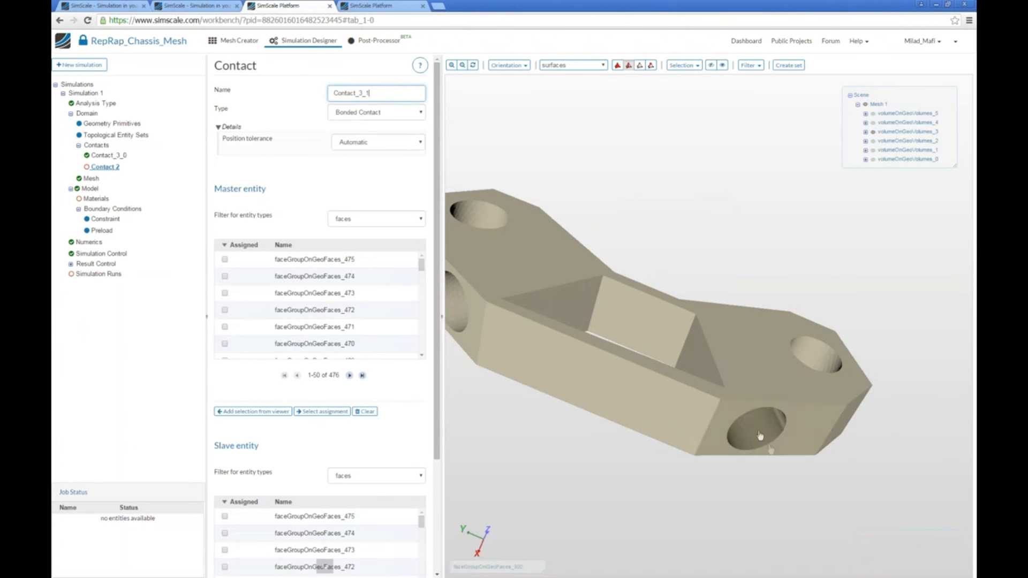
# Assign the two cylindrical faces of the bracket's right bolt hole as master entity.
pyautogui.click(780, 425)
pyautogui.click(247, 412)
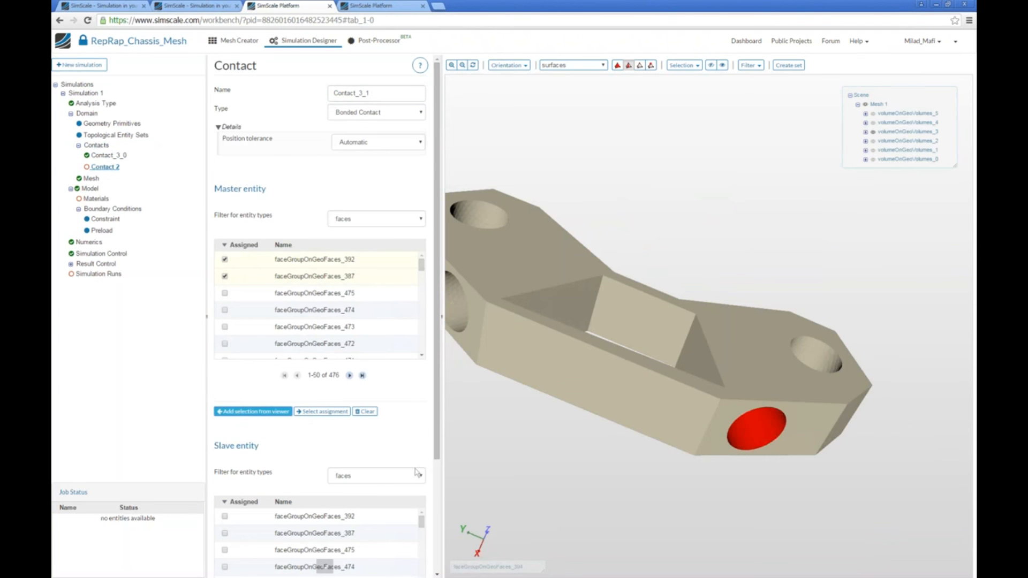
pyautogui.scroll(-2, 417, 375)
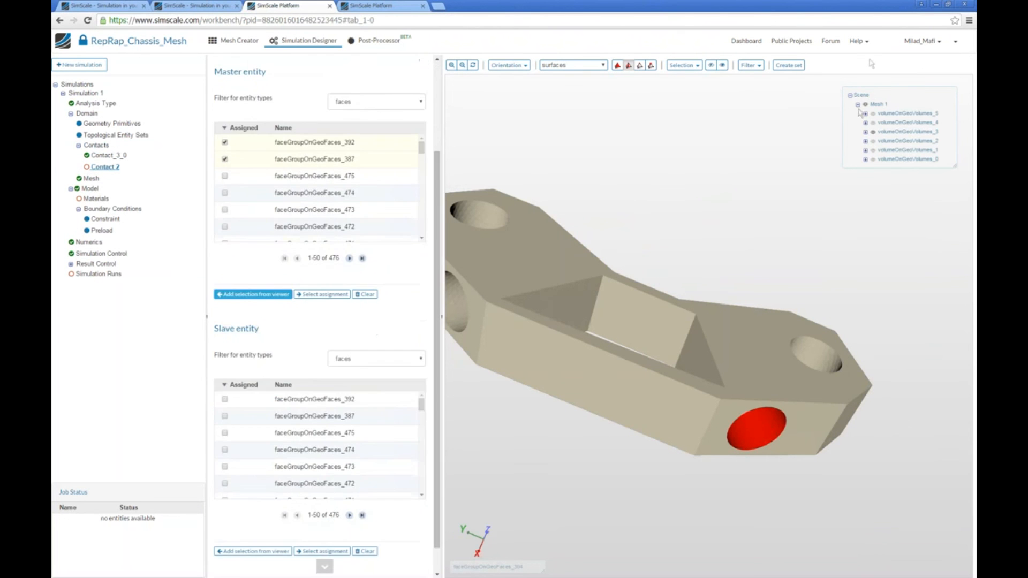
# Display only the rod of volume 0, assign its two cylindrical faces between the nuts as slave entity, and save the contact.
pyautogui.click(873, 142)
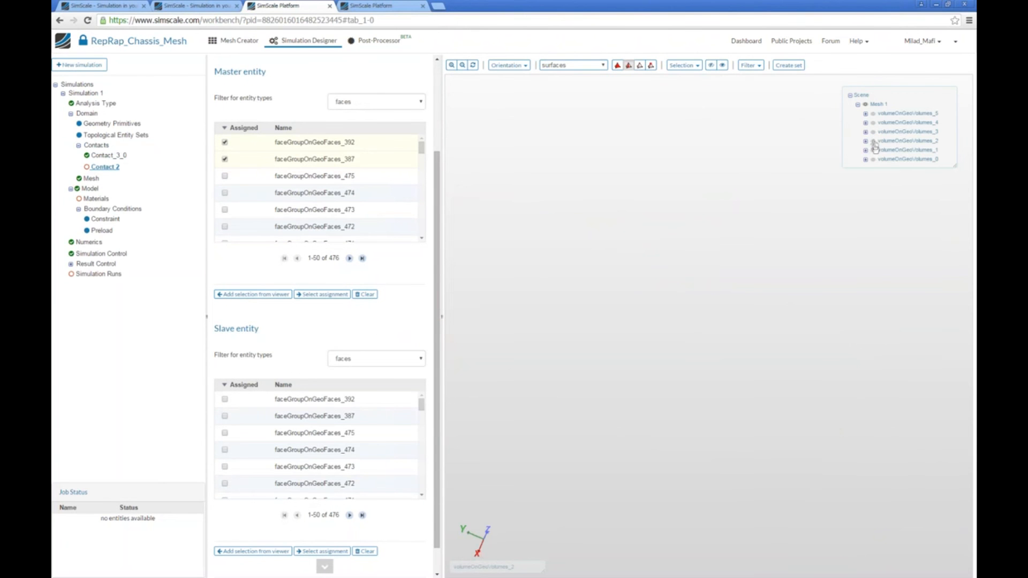
pyautogui.click(873, 159)
pyautogui.click(743, 348)
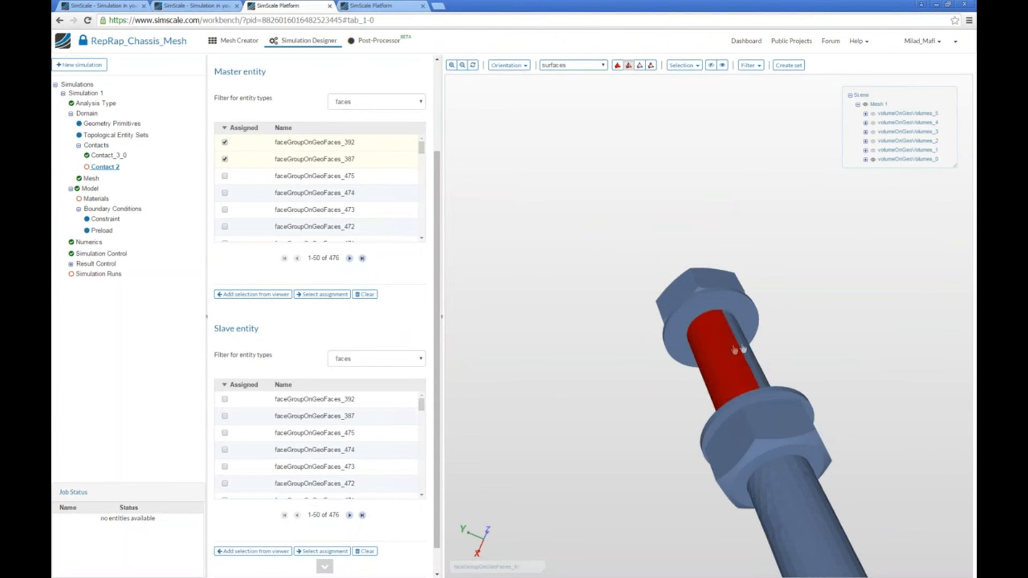
pyautogui.click(250, 551)
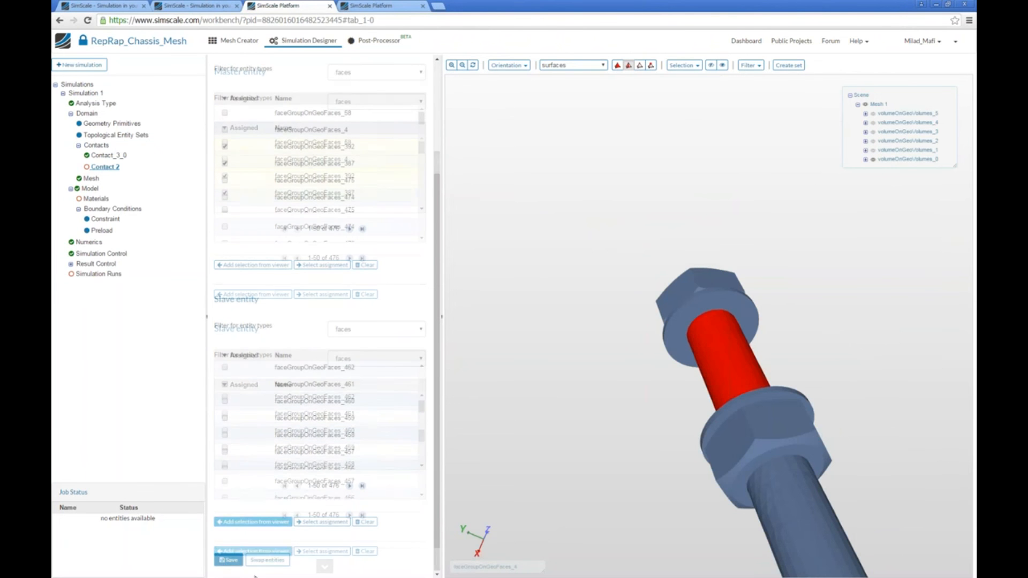
pyautogui.click(227, 561)
# Add another bonded contact and name it Contact_3_2.
pyautogui.click(97, 146)
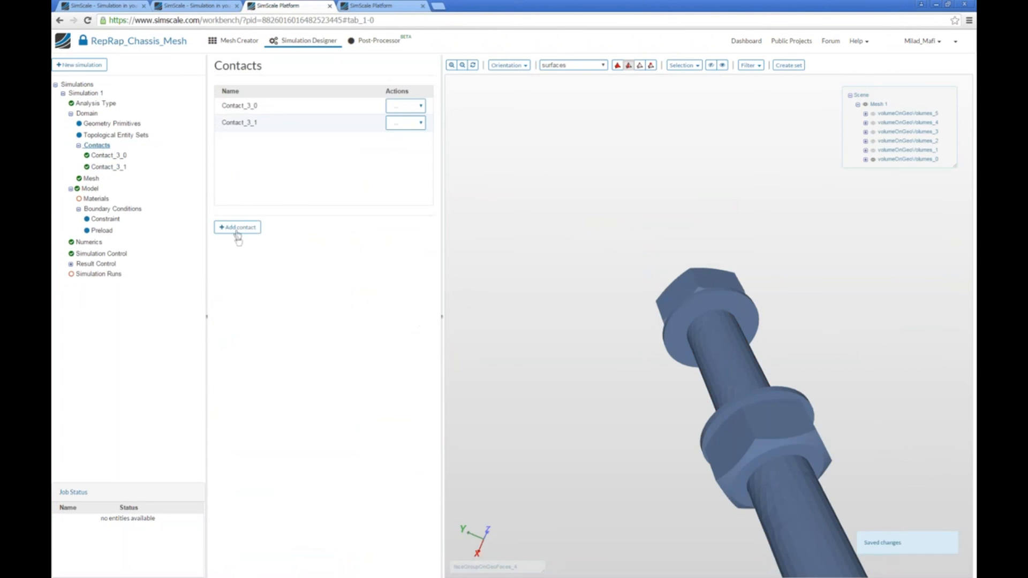
pyautogui.tripleClick(391, 92)
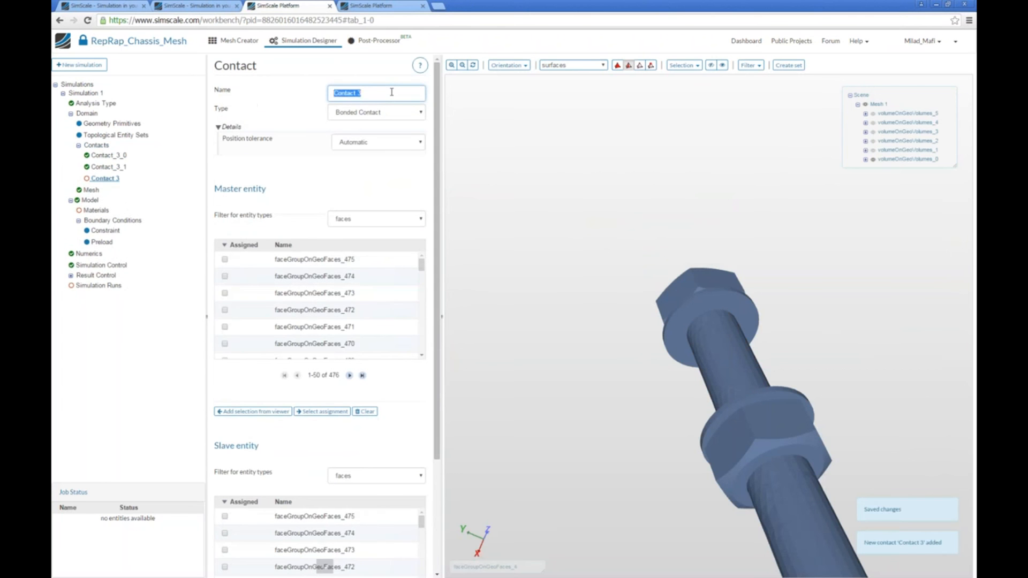
pyautogui.write('Contac')
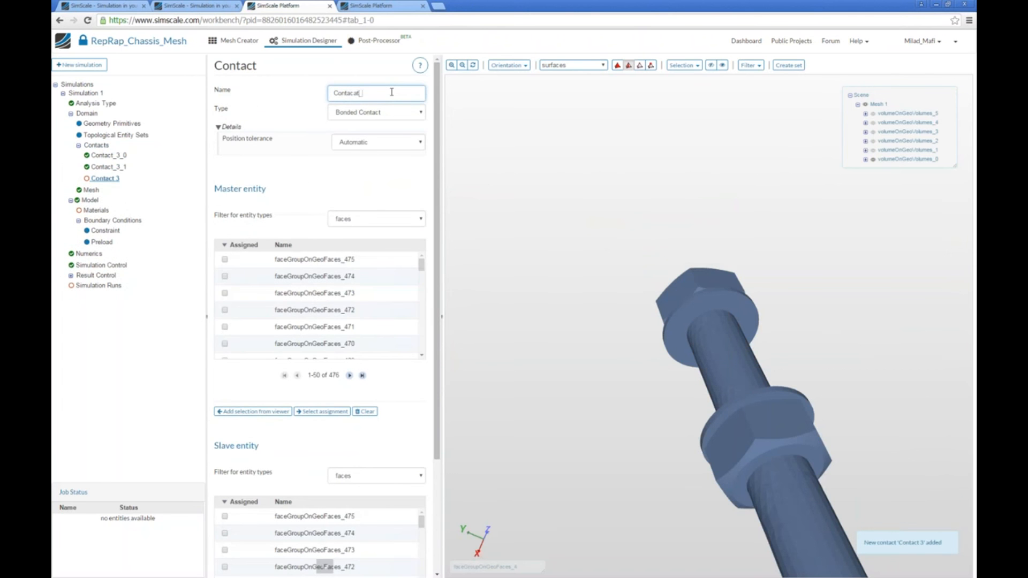
pyautogui.press('BackSpace')
pyautogui.press('BackSpace')
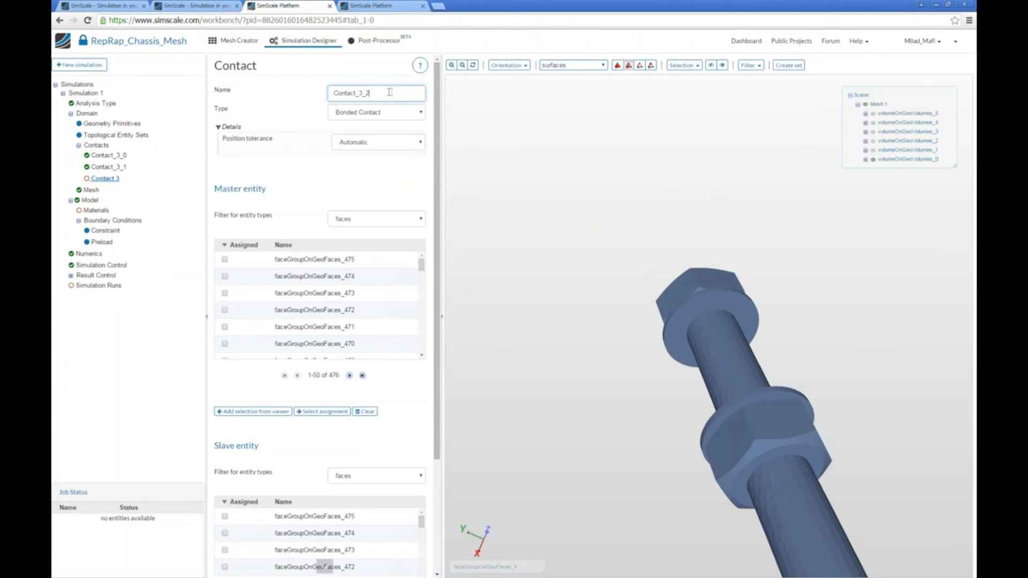
# Display the top bracket with both rods and assign the bracket's four faces that touch the bolt heads and nuts as master entity.
pyautogui.click(873, 133)
pyautogui.click(872, 151)
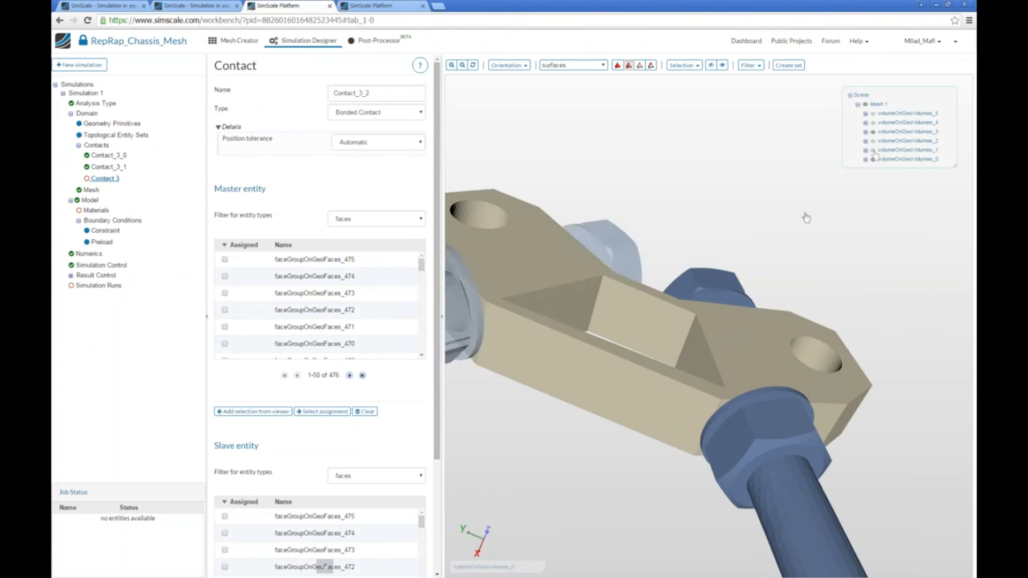
pyautogui.moveTo(805, 215); pyautogui.dragTo(703, 330)
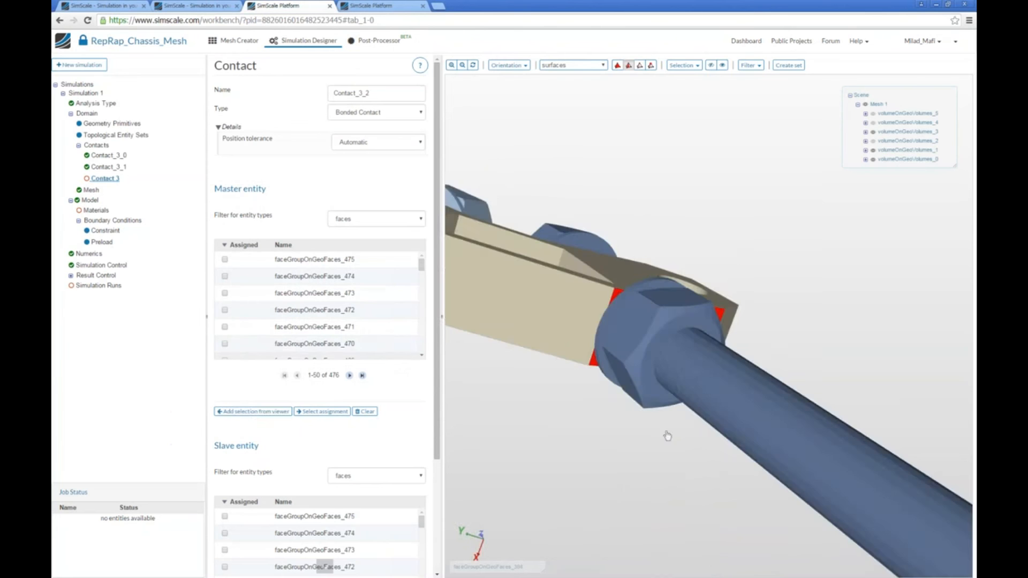
pyautogui.moveTo(668, 437); pyautogui.dragTo(589, 423)
pyautogui.click(259, 413)
pyautogui.scroll(-5, 321, 321)
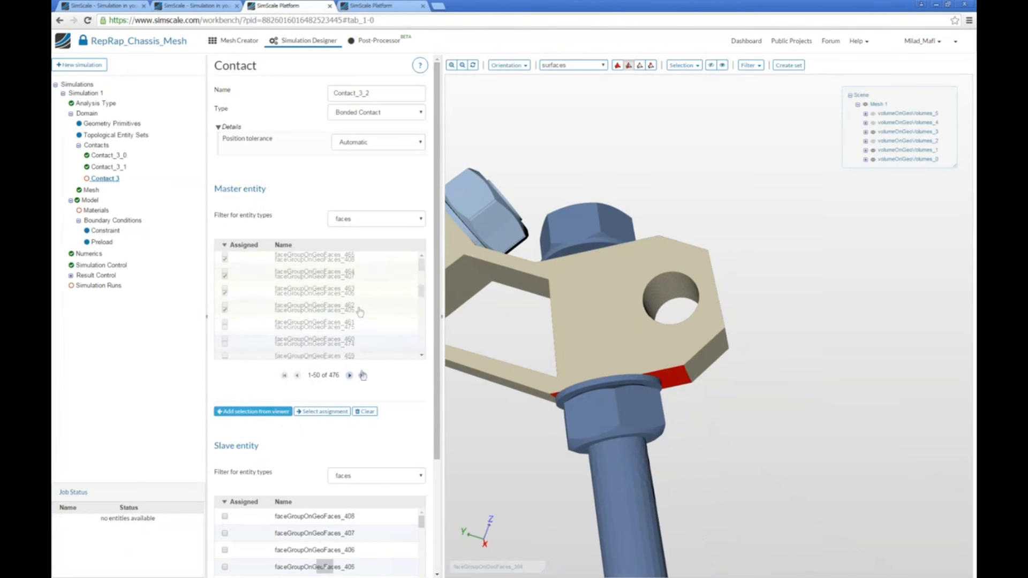
pyautogui.moveTo(714, 368); pyautogui.dragTo(696, 313)
pyautogui.moveTo(759, 379); pyautogui.dragTo(795, 336)
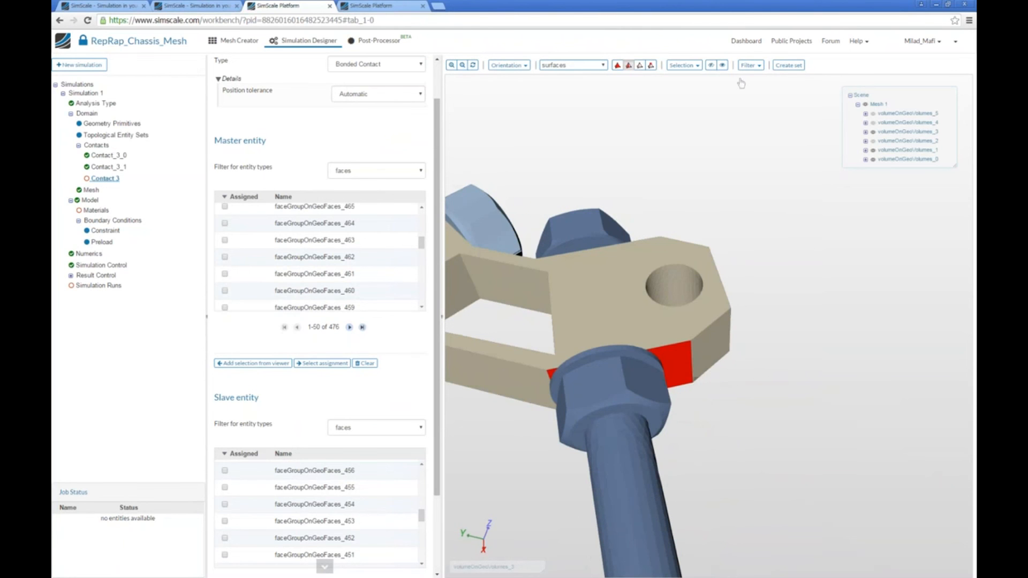
# Hide the bracket, assign the four bolt-head and nut faces of both rods that touch it as slave entity, and save the contact.
pyautogui.click(873, 150)
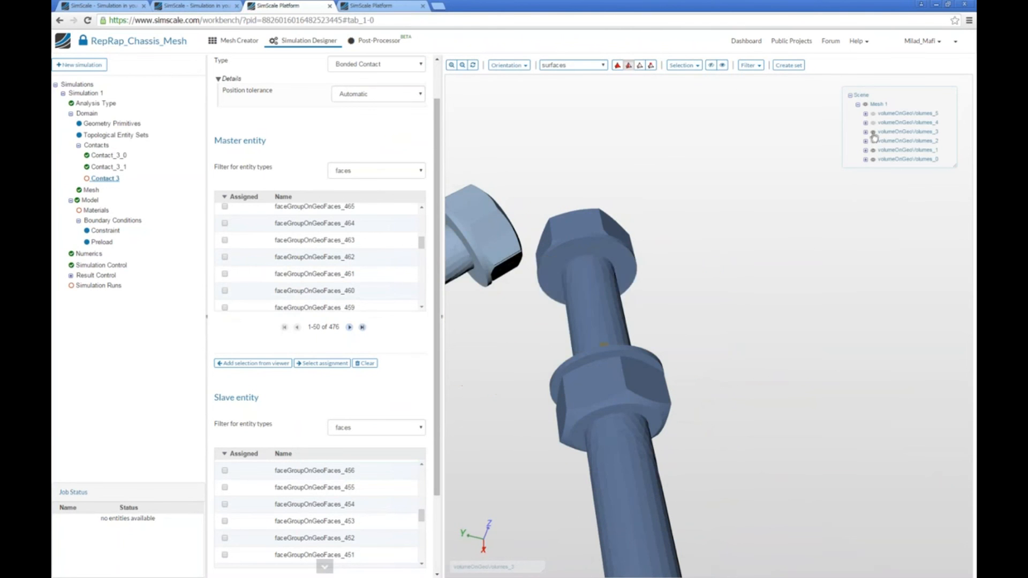
pyautogui.moveTo(506, 332); pyautogui.dragTo(679, 294)
pyautogui.moveTo(437, 322); pyautogui.dragTo(440, 458)
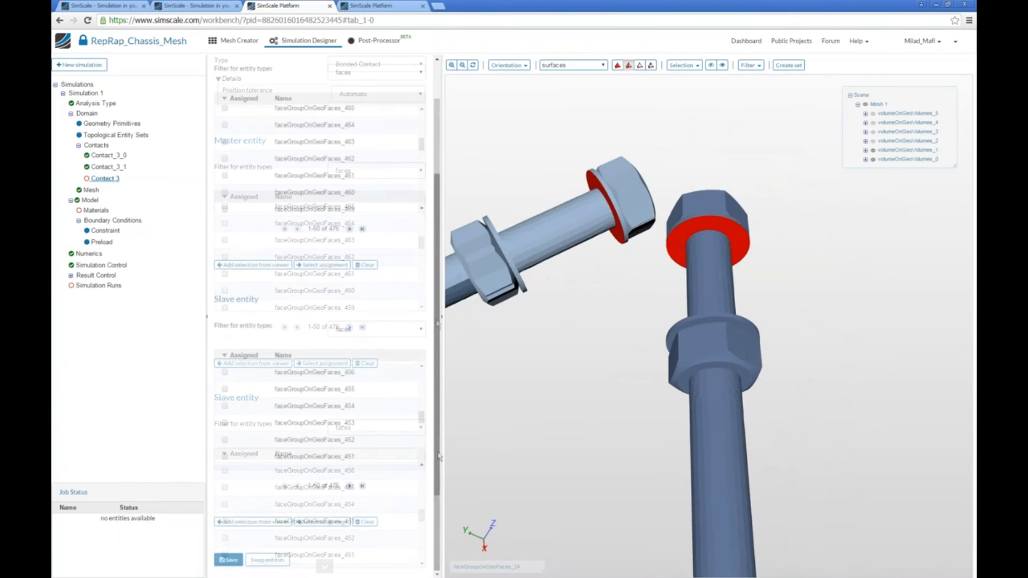
pyautogui.click(421, 398)
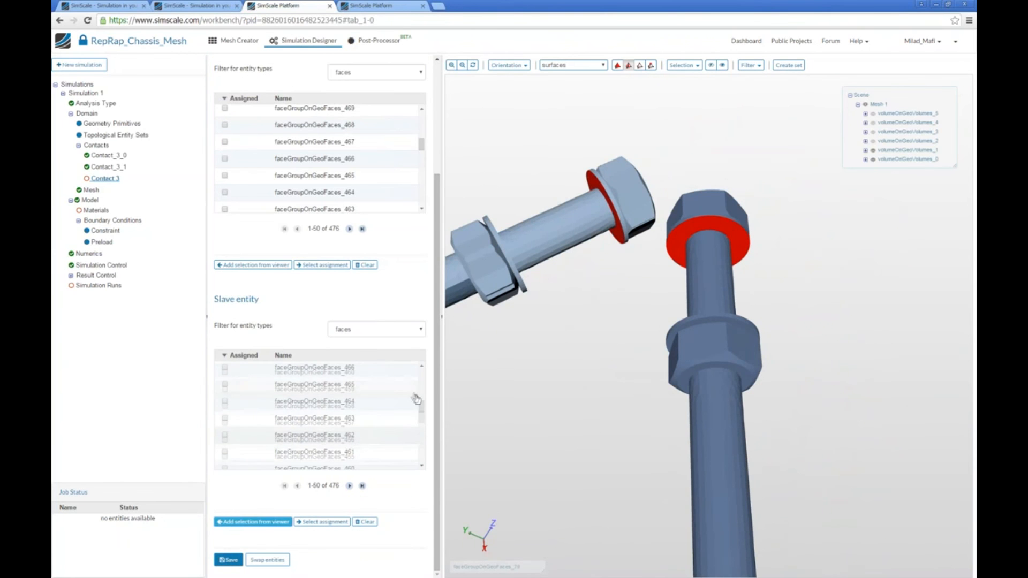
pyautogui.moveTo(421, 408); pyautogui.dragTo(422, 381)
pyautogui.click(228, 560)
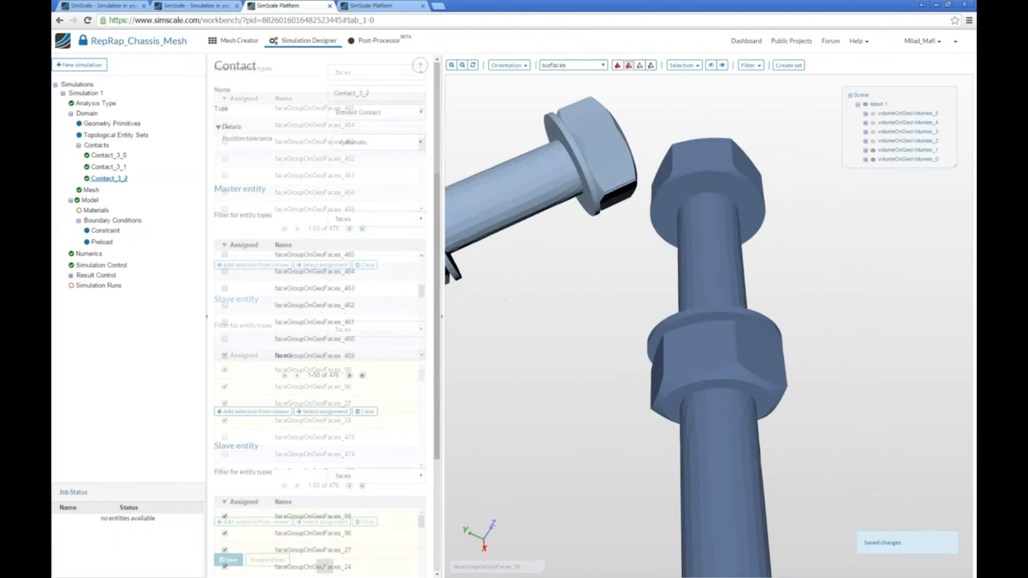
# Add a new material, import Steel for it from the material library, and display all mesh volumes.
pyautogui.moveTo(454, 454); pyautogui.dragTo(651, 343, button='middle')
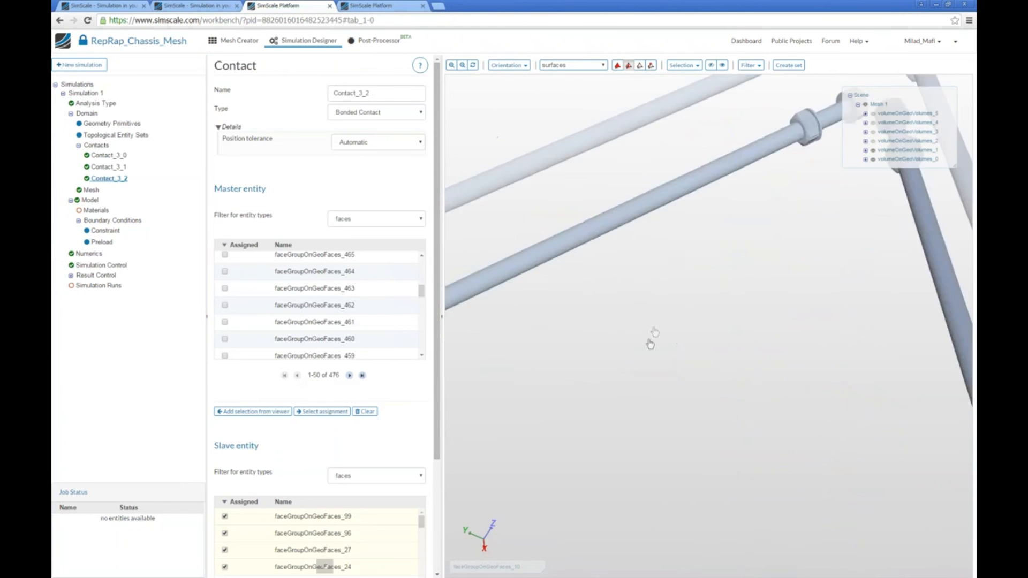
pyautogui.scroll(-2, 650, 342)
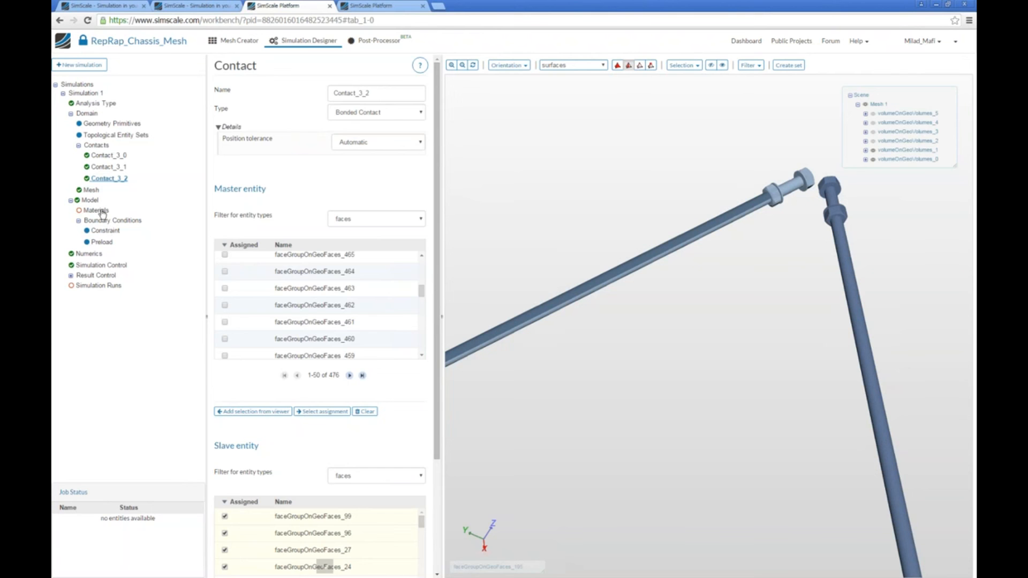
pyautogui.click(102, 211)
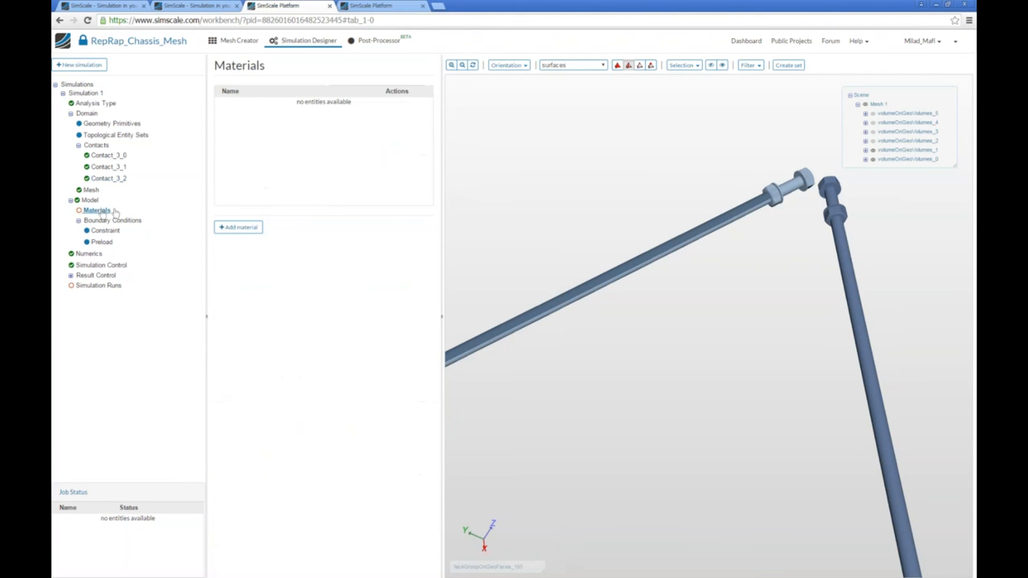
pyautogui.click(248, 229)
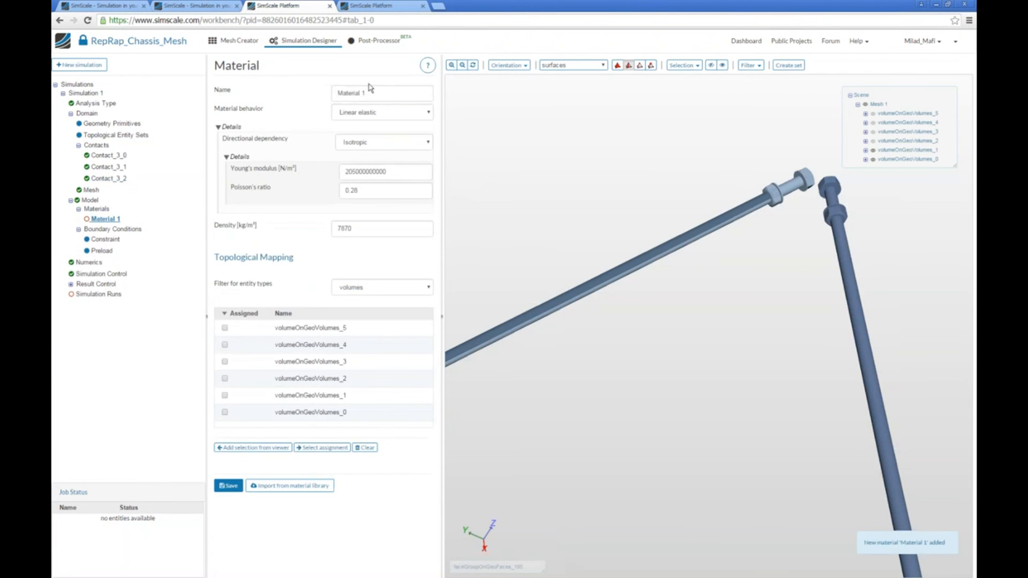
pyautogui.doubleClick(364, 93)
pyautogui.click(305, 487)
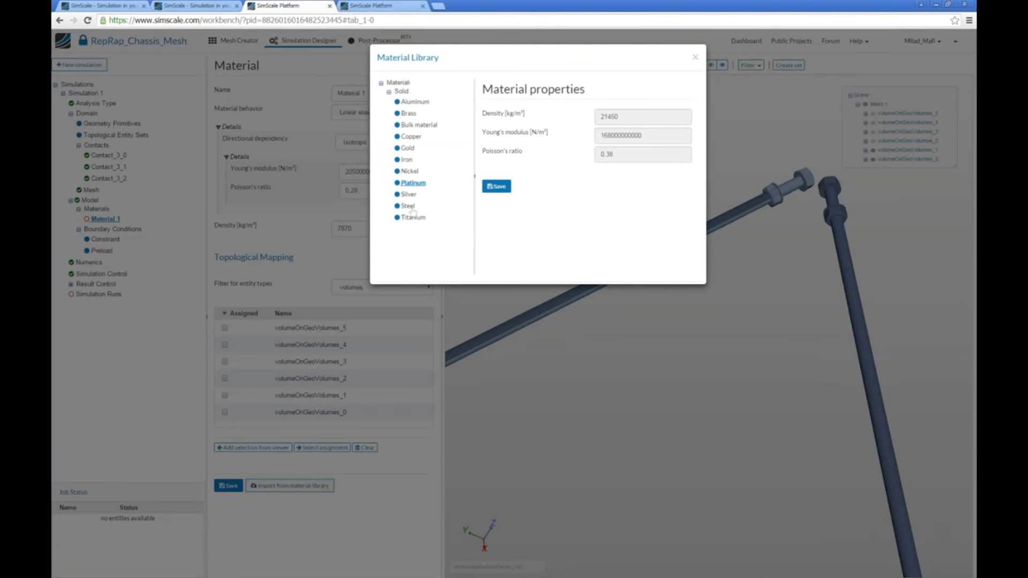
pyautogui.click(509, 190)
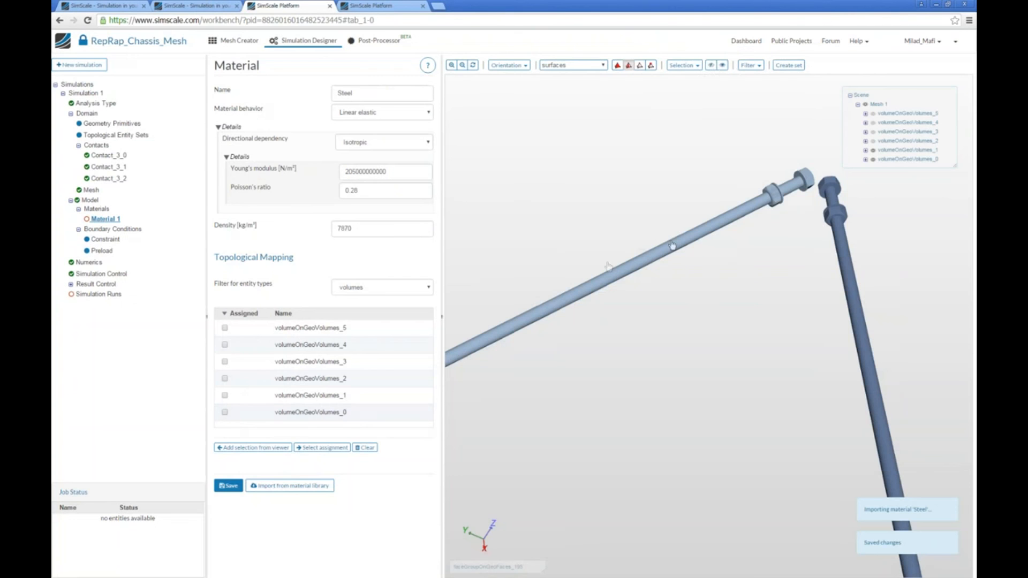
pyautogui.click(721, 65)
pyautogui.moveTo(725, 207); pyautogui.dragTo(706, 325)
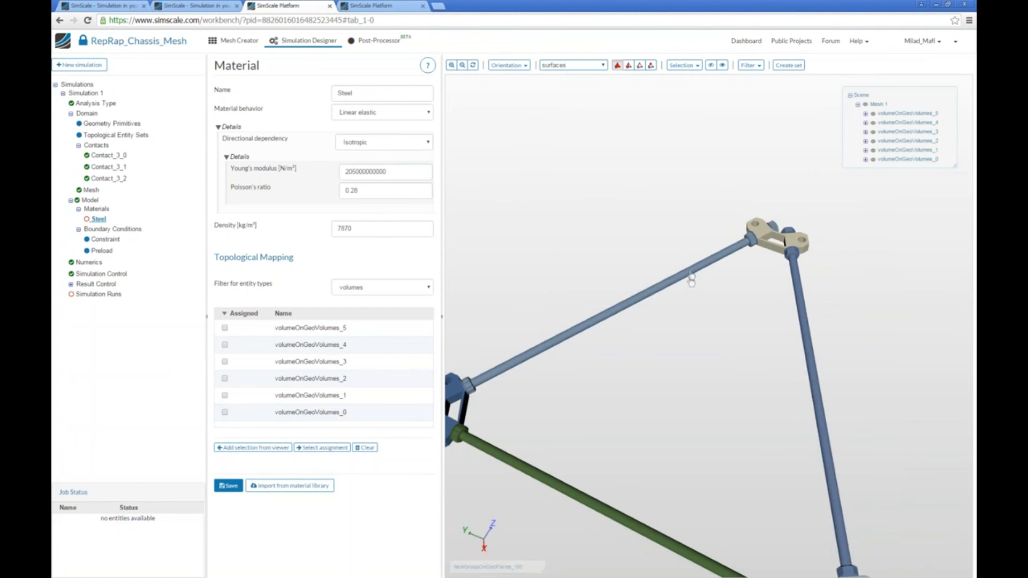
pyautogui.click(689, 284)
pyautogui.click(625, 516)
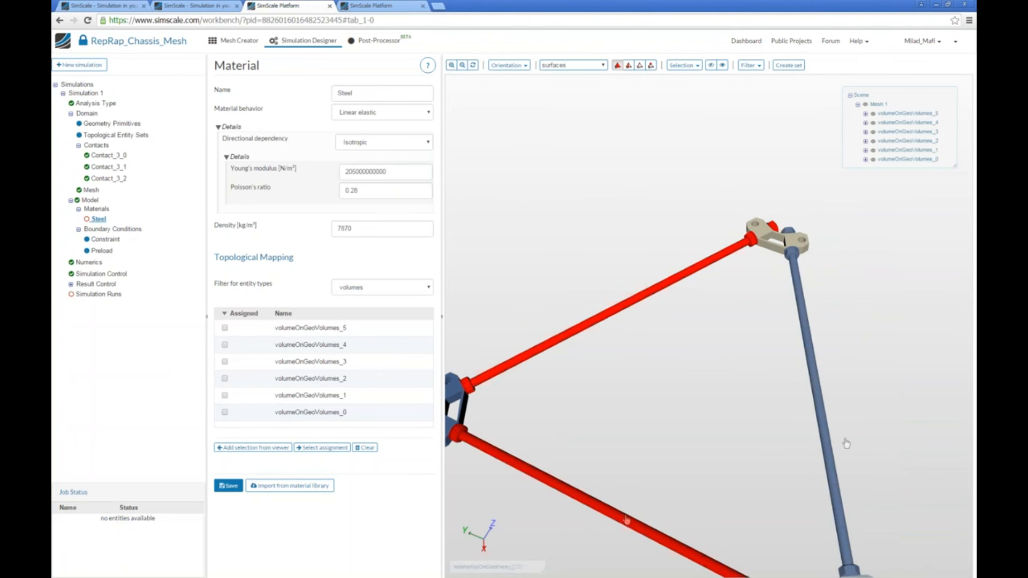
pyautogui.click(830, 440)
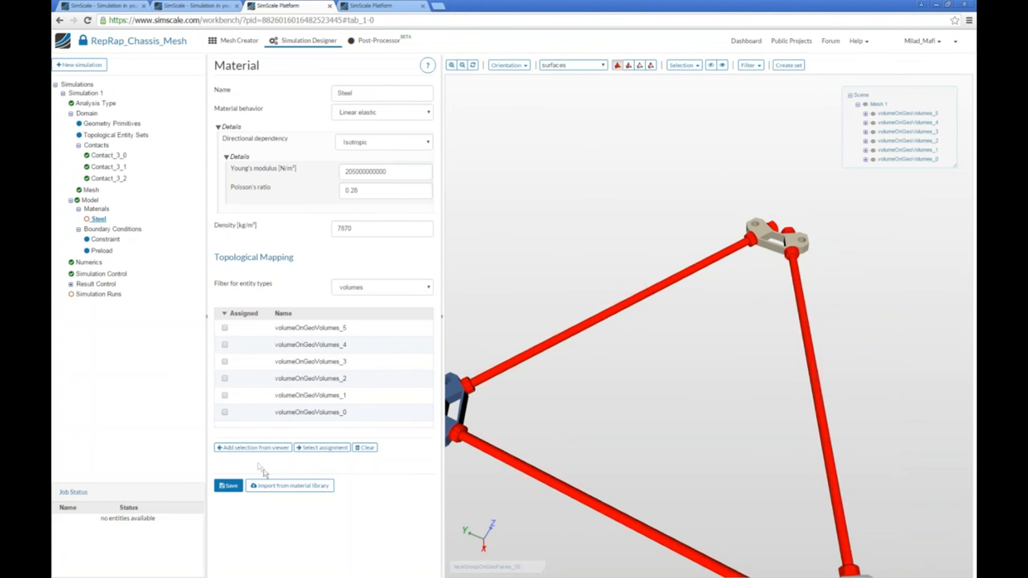
pyautogui.click(238, 484)
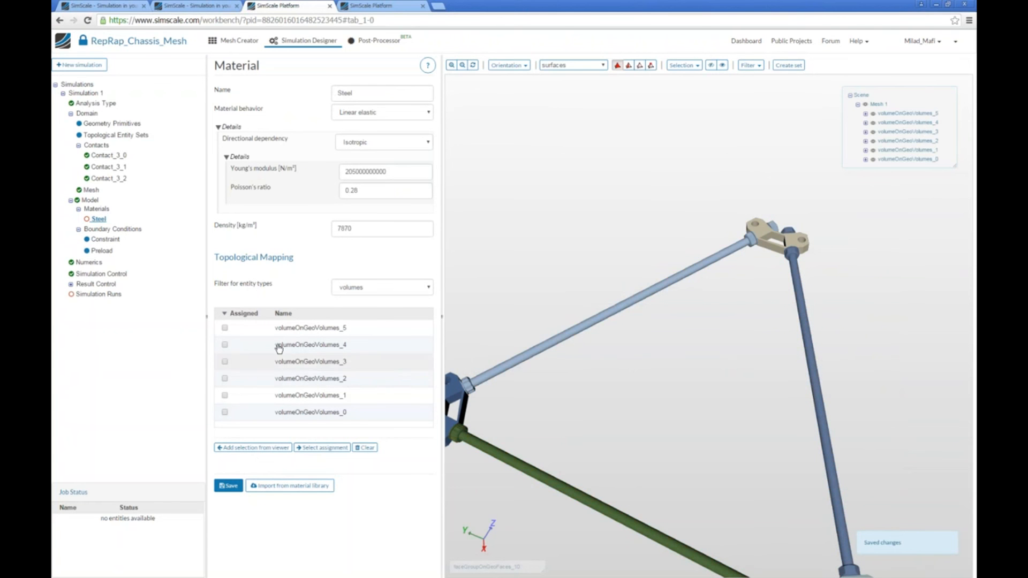
# Assign the three rods (volumes 0, 1 and 2) to the Steel material and save it.
pyautogui.click(253, 448)
pyautogui.click(476, 397)
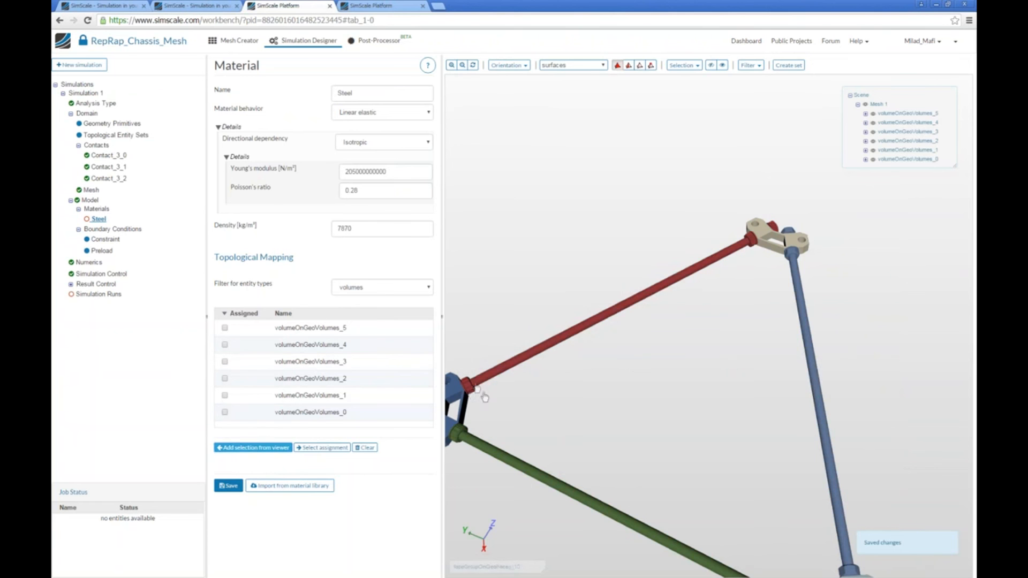
pyautogui.click(632, 522)
pyautogui.click(828, 441)
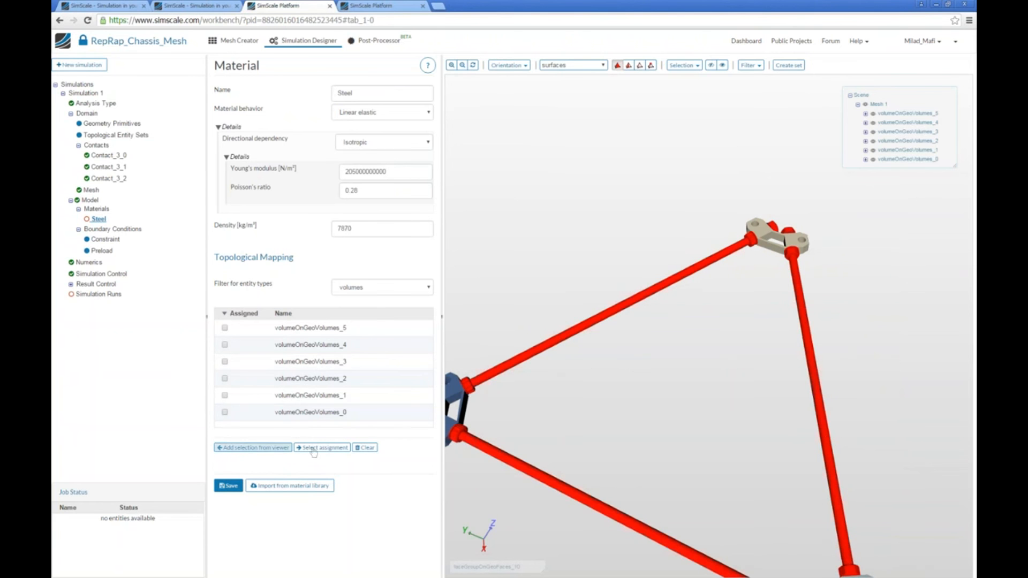
pyautogui.click(253, 448)
pyautogui.click(228, 486)
# Add a second material and name it ABS.
pyautogui.click(90, 201)
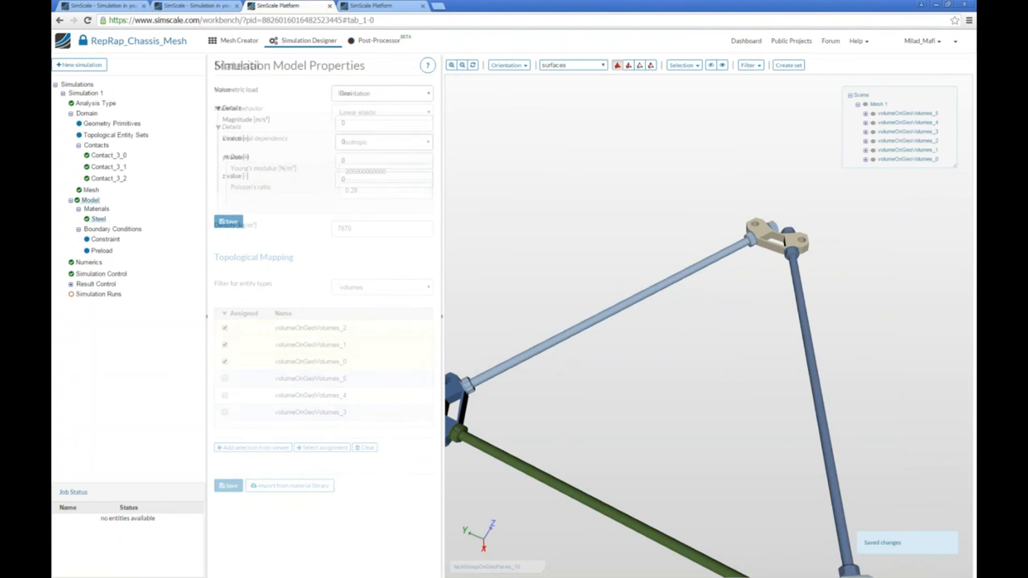
pyautogui.click(96, 209)
pyautogui.click(254, 227)
pyautogui.tripleClick(380, 94)
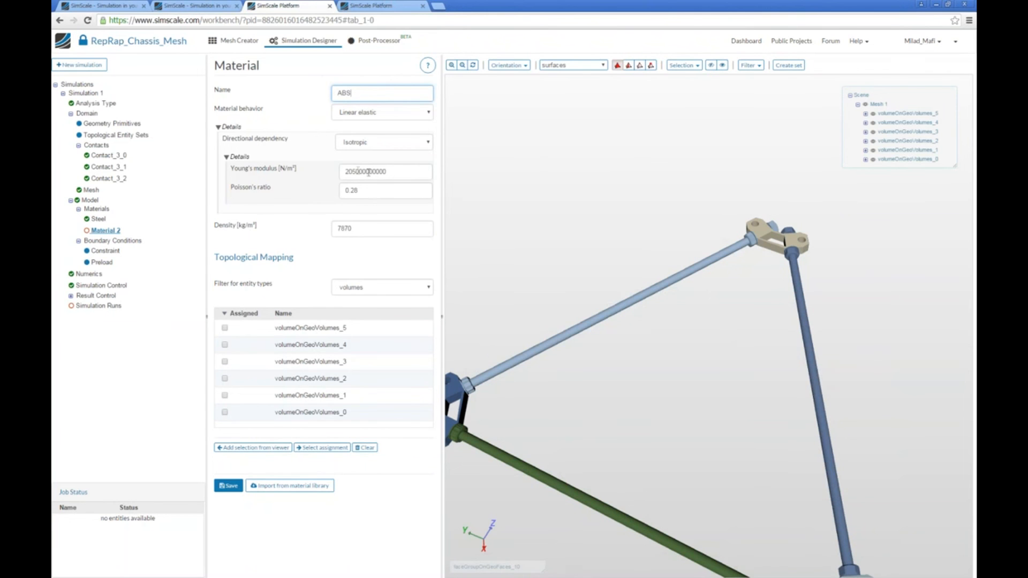
pyautogui.moveTo(396, 172); pyautogui.dragTo(323, 174)
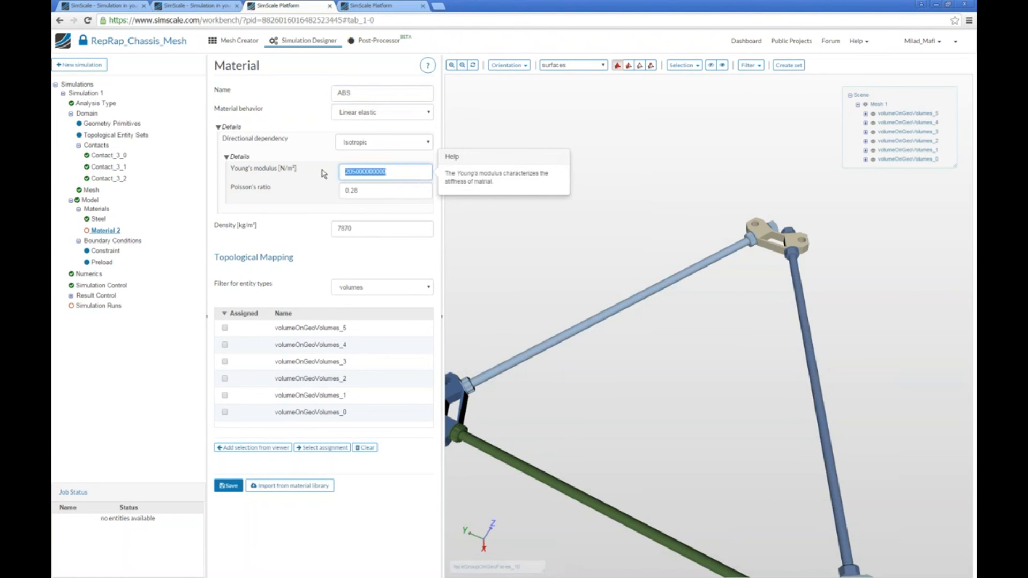
pyautogui.click(354, 172)
pyautogui.moveTo(359, 190); pyautogui.dragTo(352, 190)
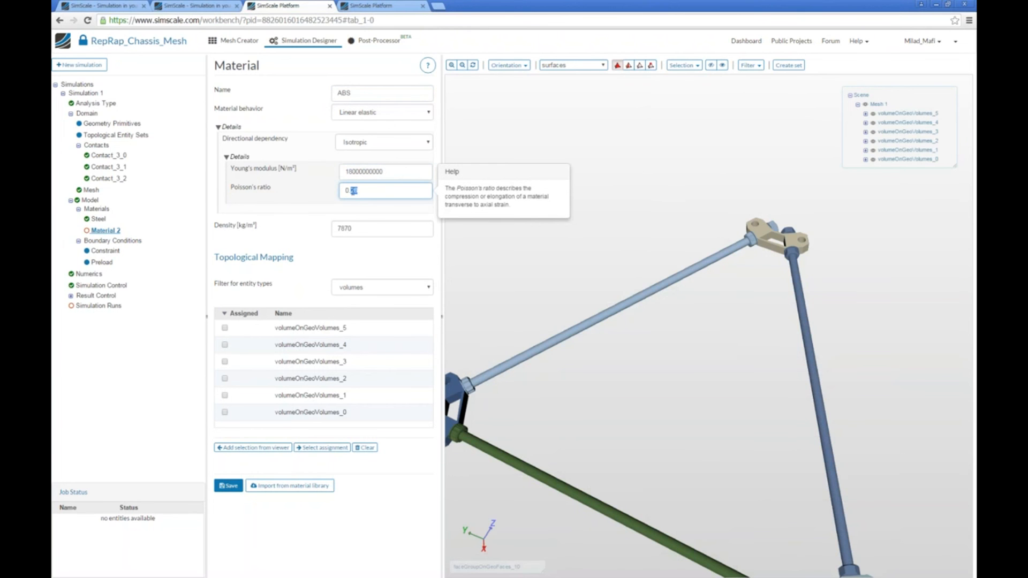
pyautogui.moveTo(358, 227); pyautogui.dragTo(325, 231)
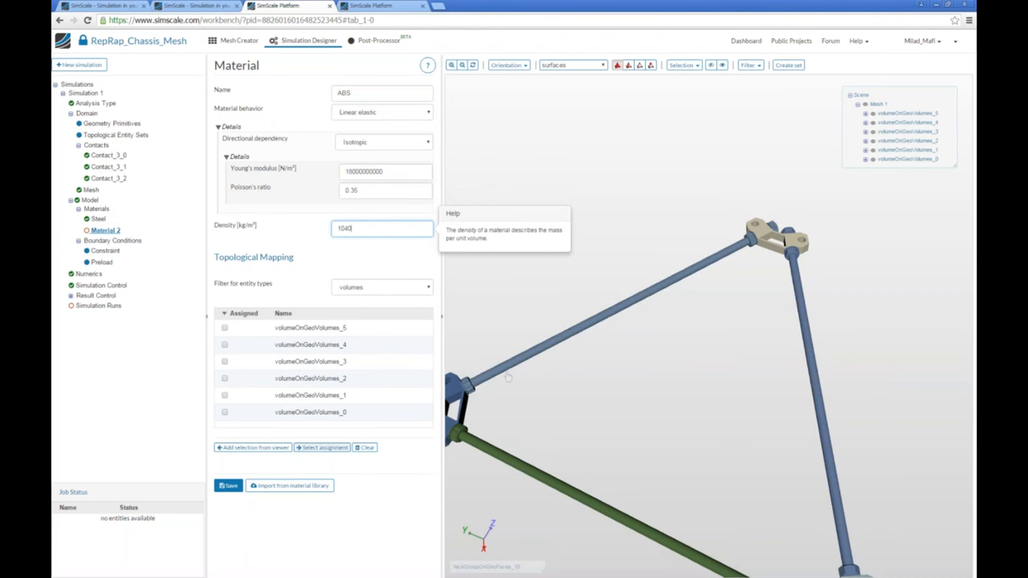
# Assign the three corner brackets (volumes 3, 4 and 5) to the ABS material and save it.
pyautogui.click(766, 221)
pyautogui.click(777, 231)
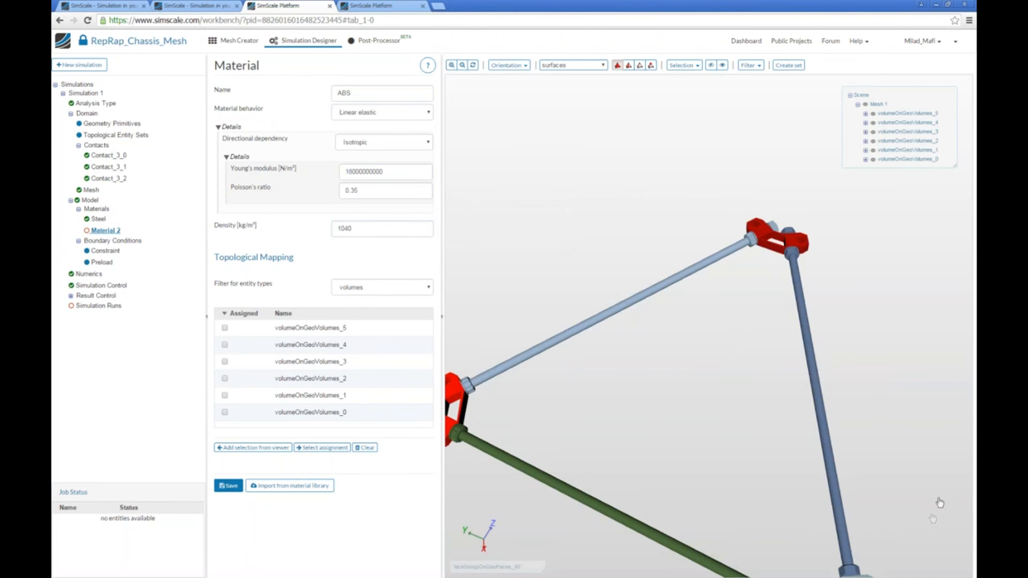
pyautogui.moveTo(937, 502); pyautogui.dragTo(928, 461, button='middle')
pyautogui.click(847, 528)
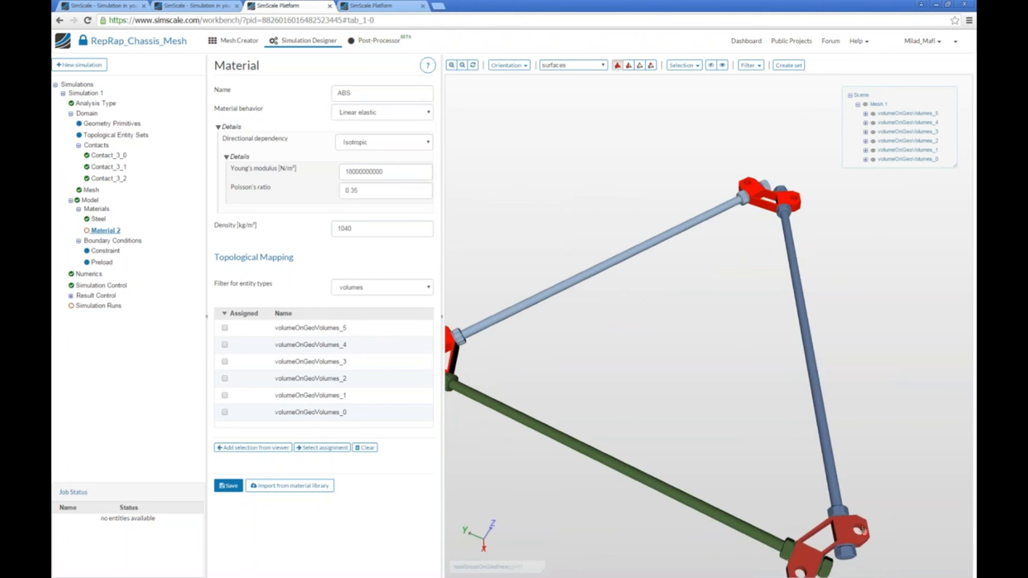
pyautogui.click(231, 447)
pyautogui.click(228, 485)
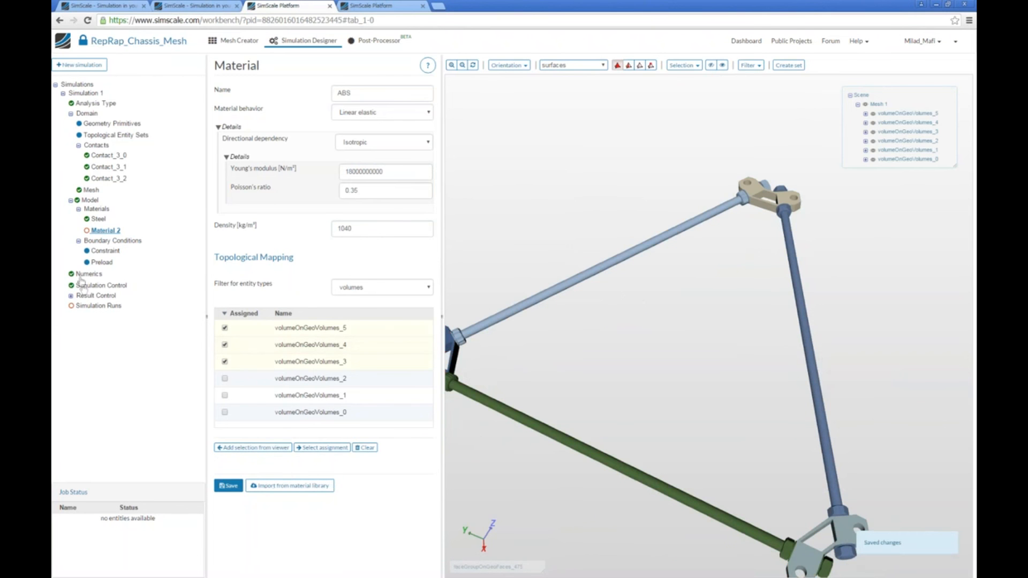
# Add a constraint boundary condition and select the bottom faces of the two lower brackets.
pyautogui.click(113, 242)
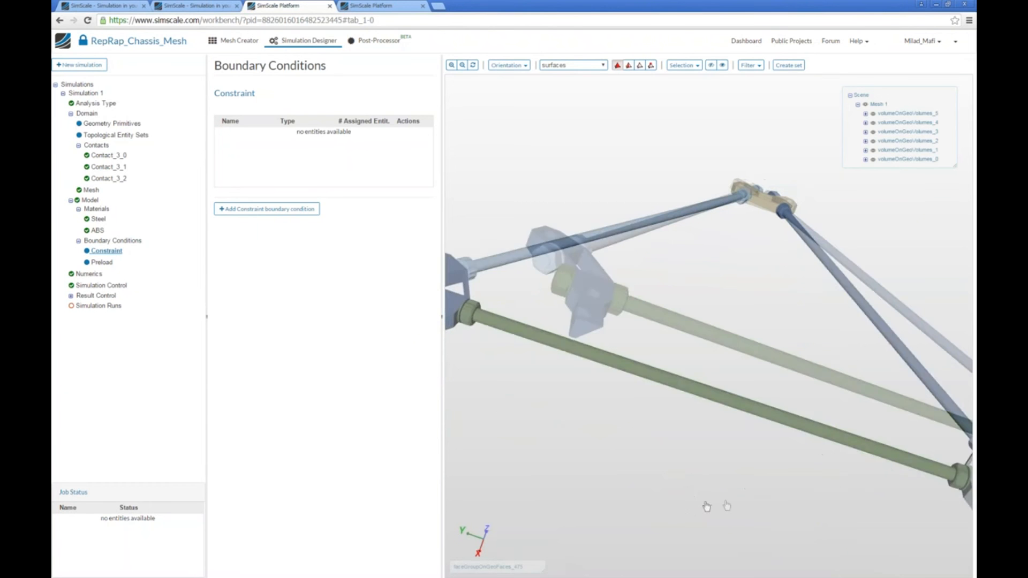
pyautogui.moveTo(705, 506); pyautogui.dragTo(550, 325)
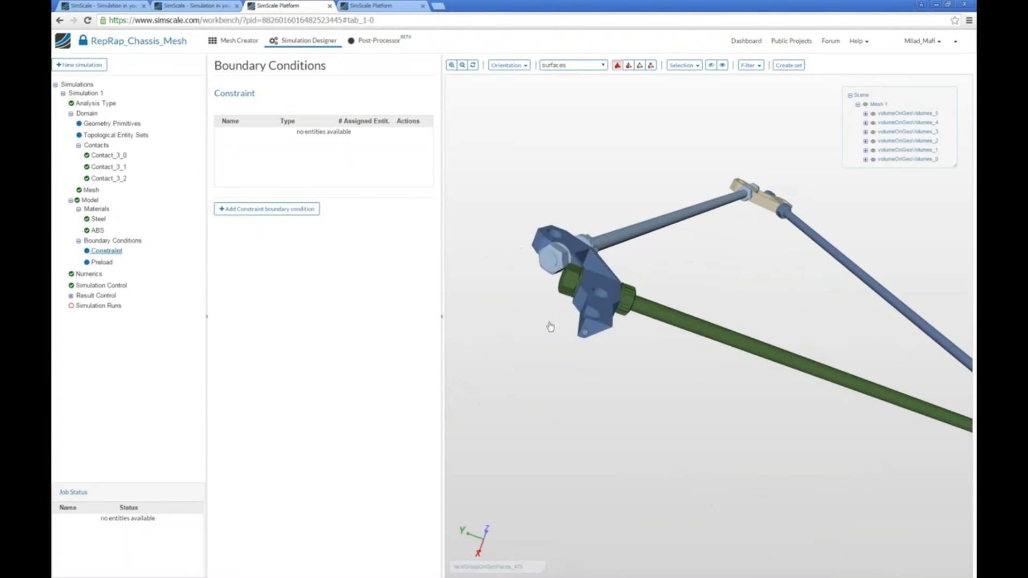
pyautogui.click(628, 65)
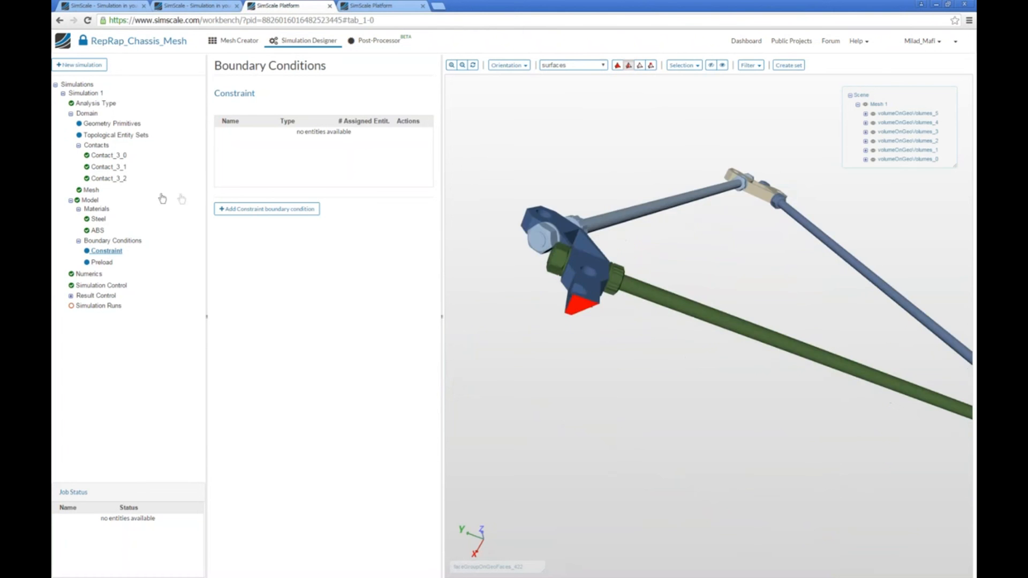
pyautogui.click(266, 208)
pyautogui.moveTo(647, 466); pyautogui.dragTo(574, 245)
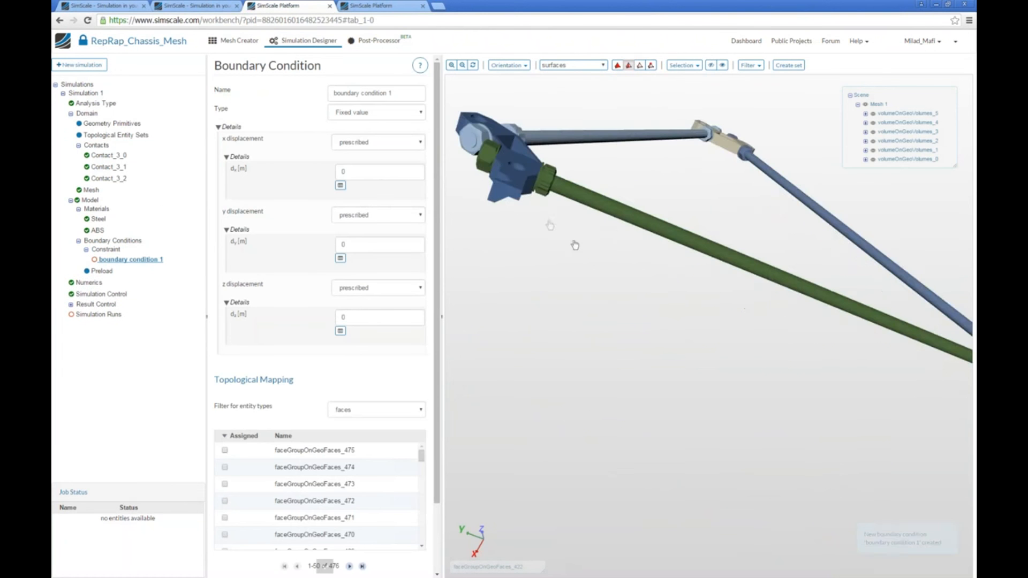
pyautogui.moveTo(792, 382); pyautogui.dragTo(718, 368, button='middle')
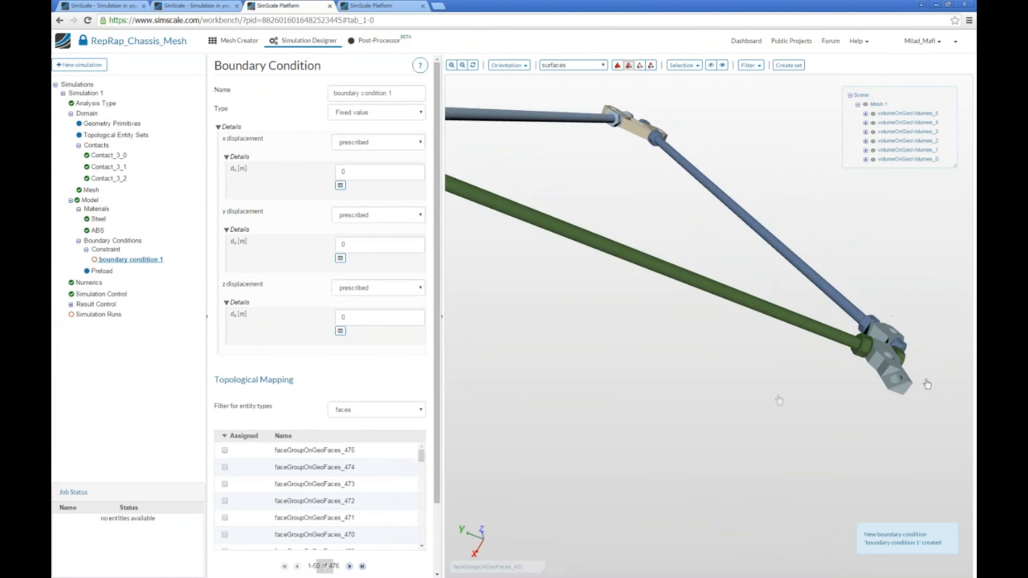
pyautogui.click(896, 396)
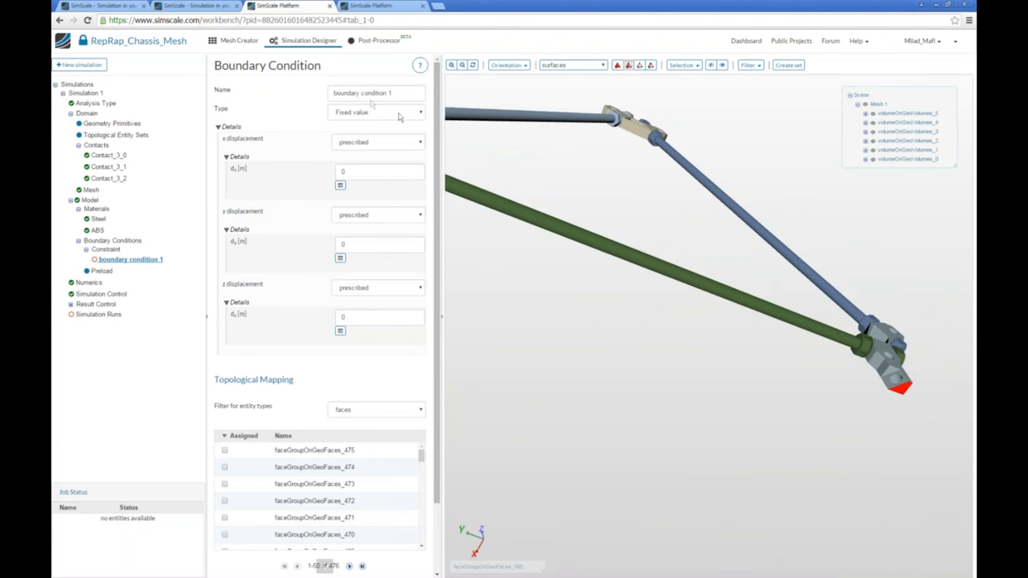
# Name the constraint Floor, make x and y displacement unconstrained with z prescribed at 0, assign the selected bottom faces and save.
pyautogui.tripleClick(401, 96)
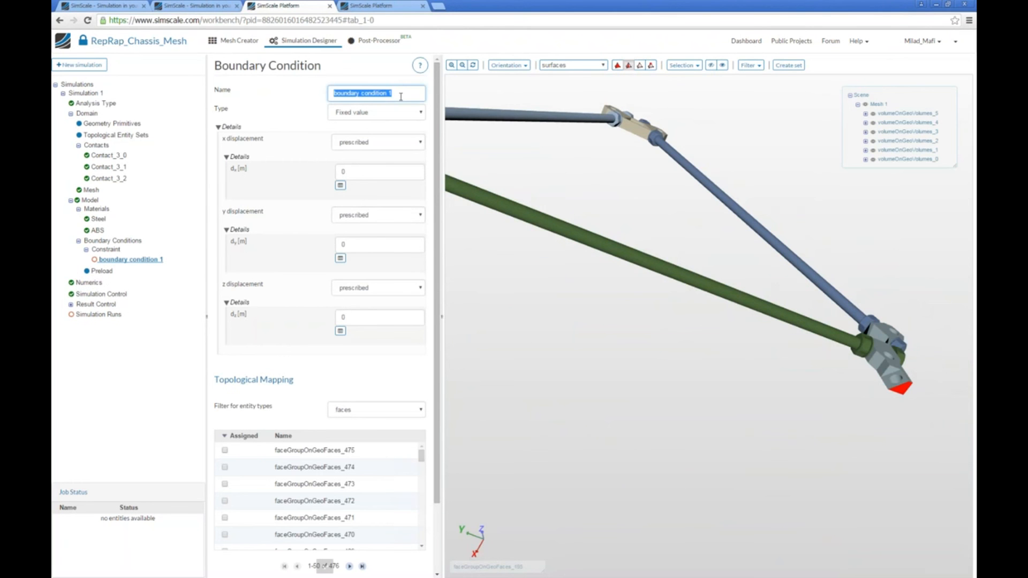
pyautogui.write('Floo')
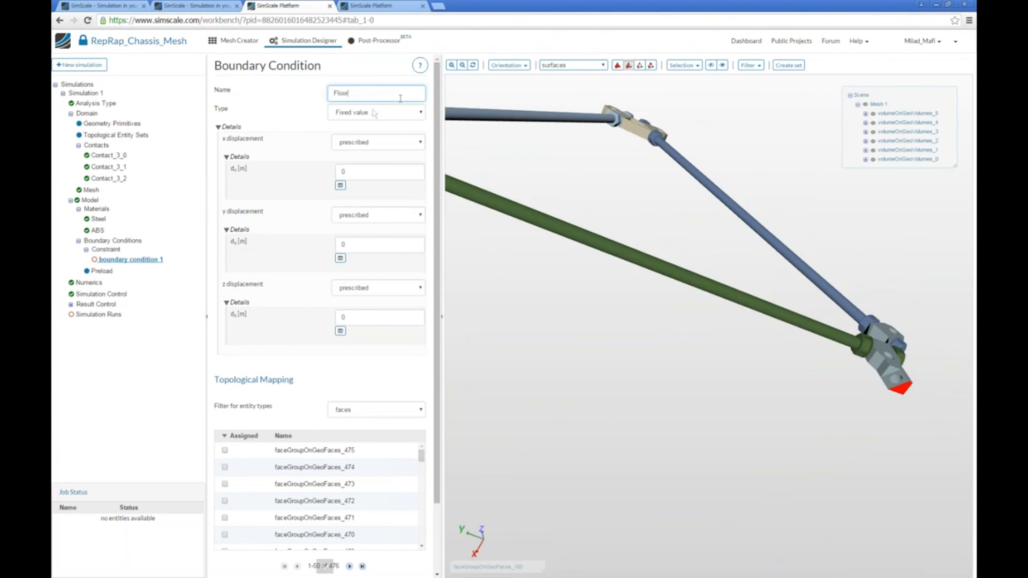
pyautogui.write('r')
pyautogui.click(367, 143)
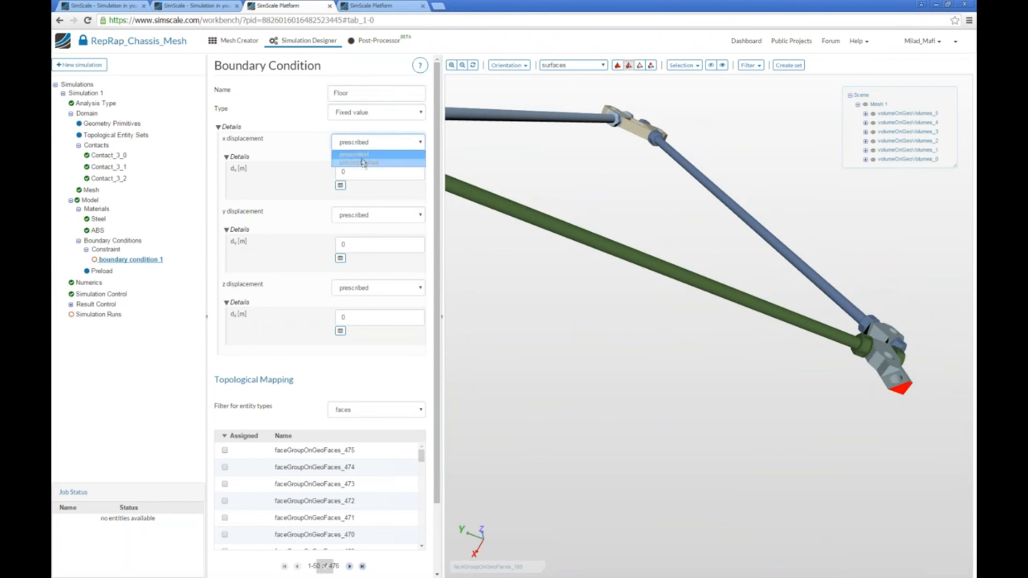
pyautogui.click(359, 163)
pyautogui.click(364, 160)
pyautogui.click(359, 182)
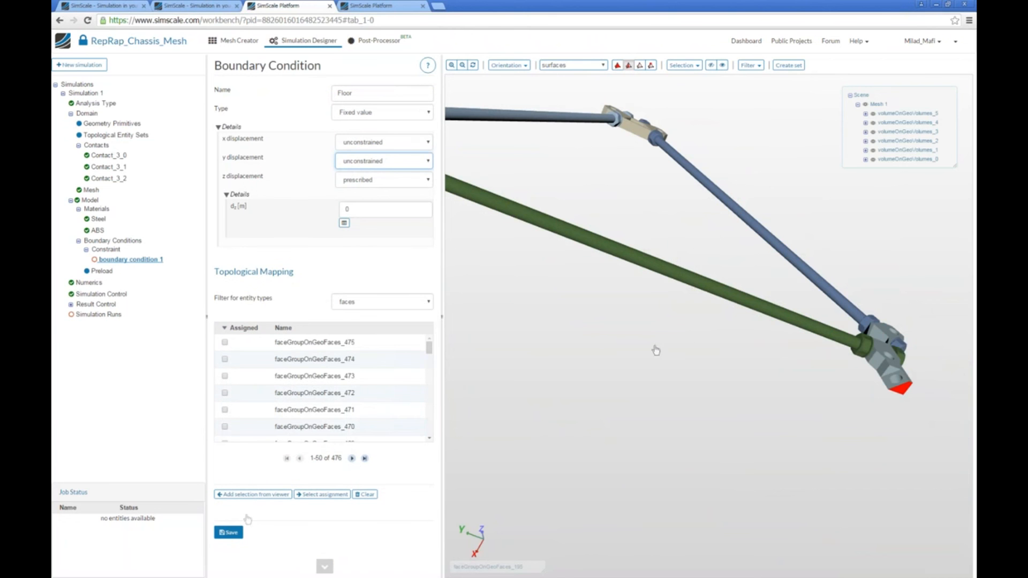
pyautogui.click(242, 494)
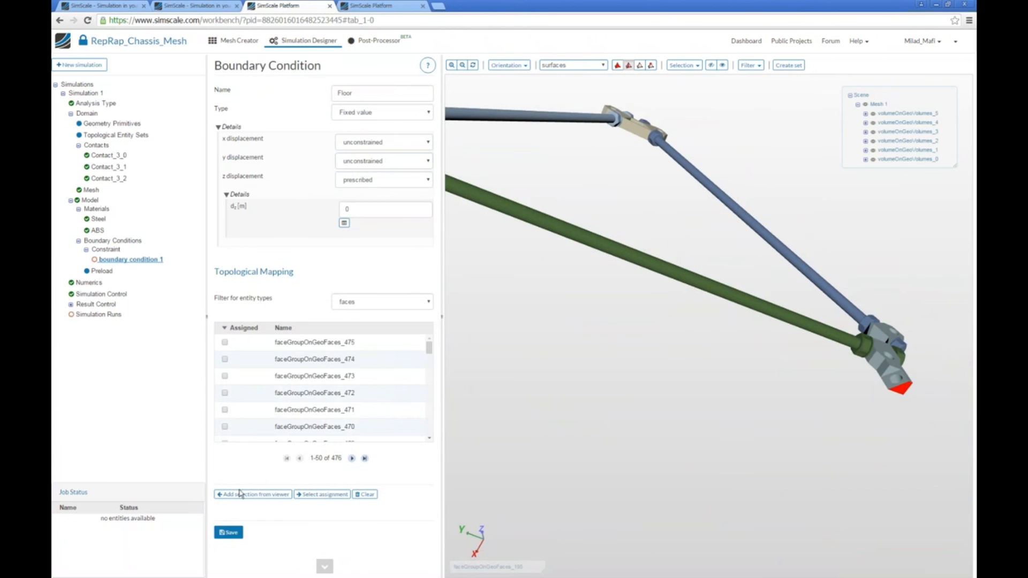
pyautogui.click(229, 532)
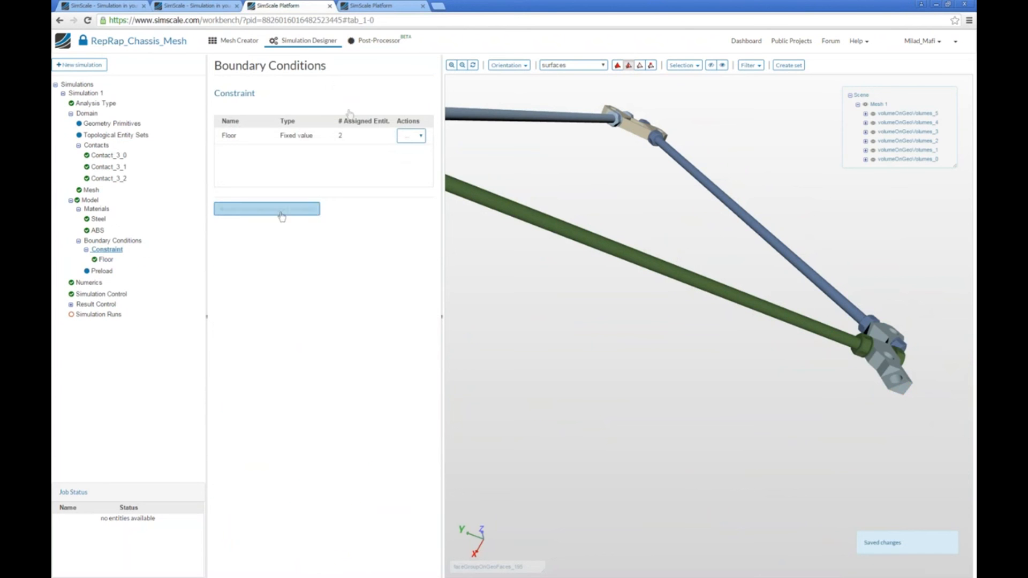
# Add a second constraint boundary condition and name it Holes.
pyautogui.click(280, 212)
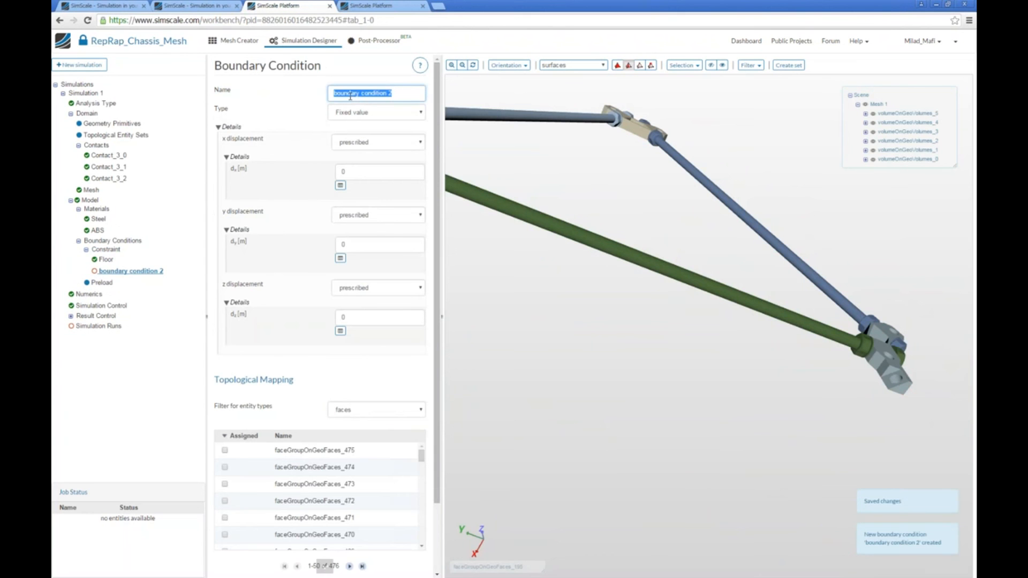
pyautogui.write('Rob')
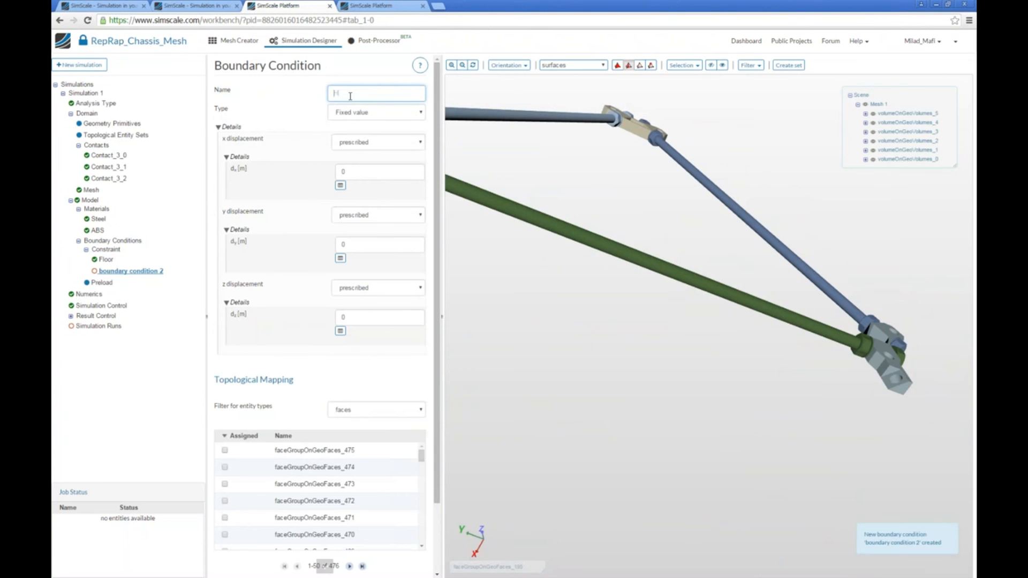
pyautogui.write('es')
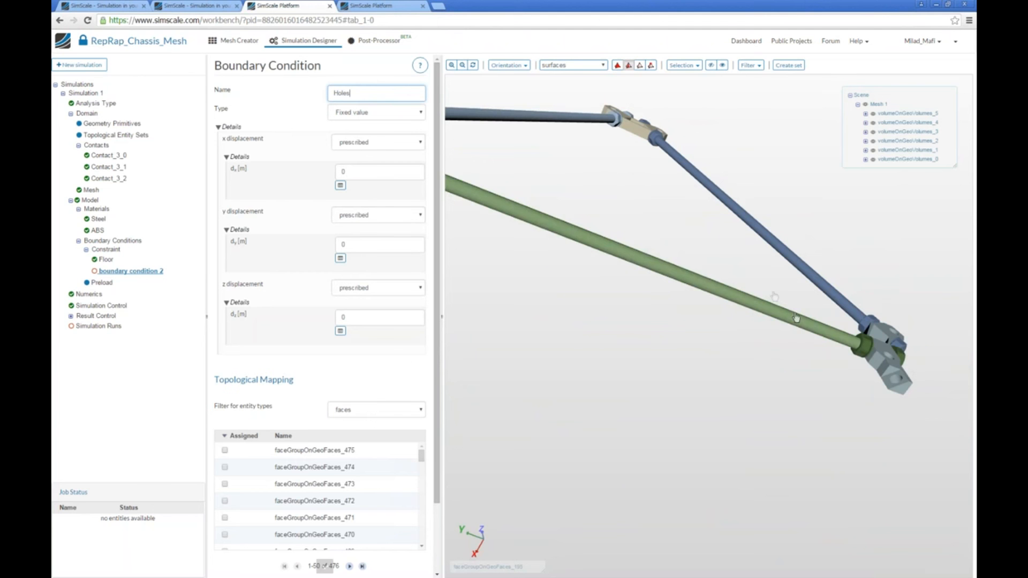
# Select the inner faces of the two large holes in the lower bracket joining the green and dark blue rods.
pyautogui.moveTo(773, 269); pyautogui.dragTo(885, 483)
pyautogui.scroll(3, 913, 425)
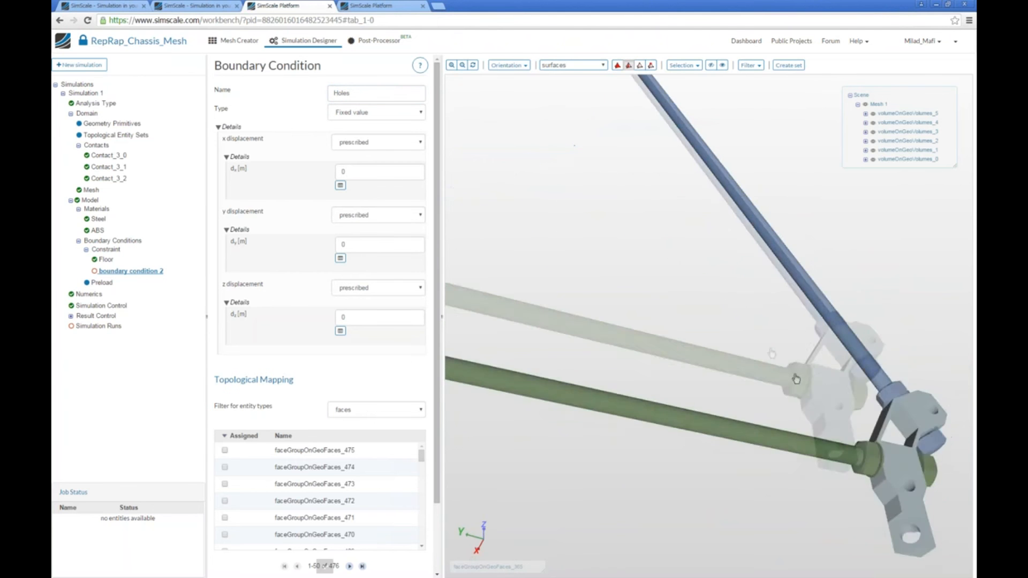
pyautogui.click(821, 394)
pyautogui.moveTo(866, 434); pyautogui.dragTo(695, 312)
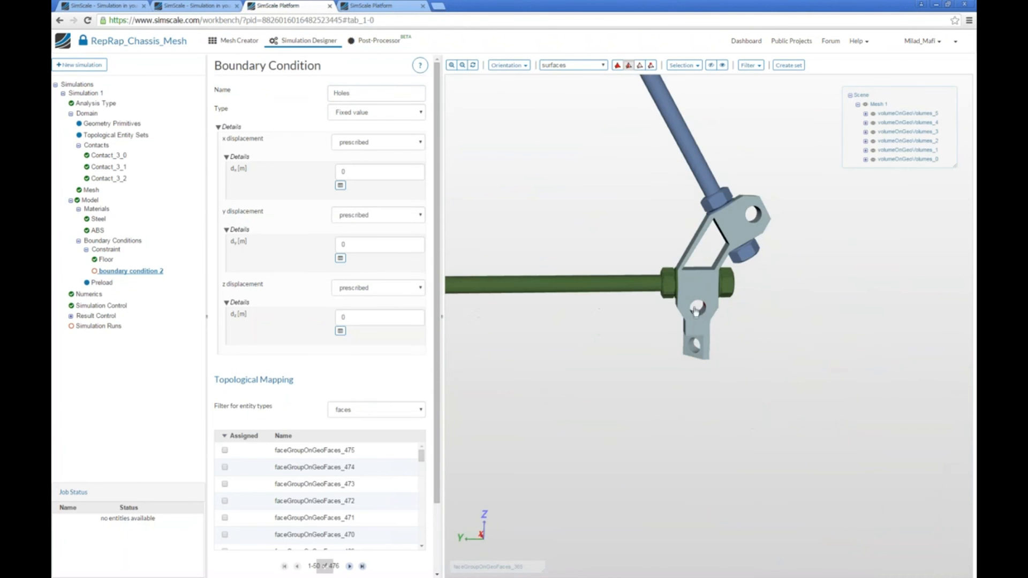
pyautogui.moveTo(771, 325); pyautogui.dragTo(780, 321)
pyautogui.click(758, 220)
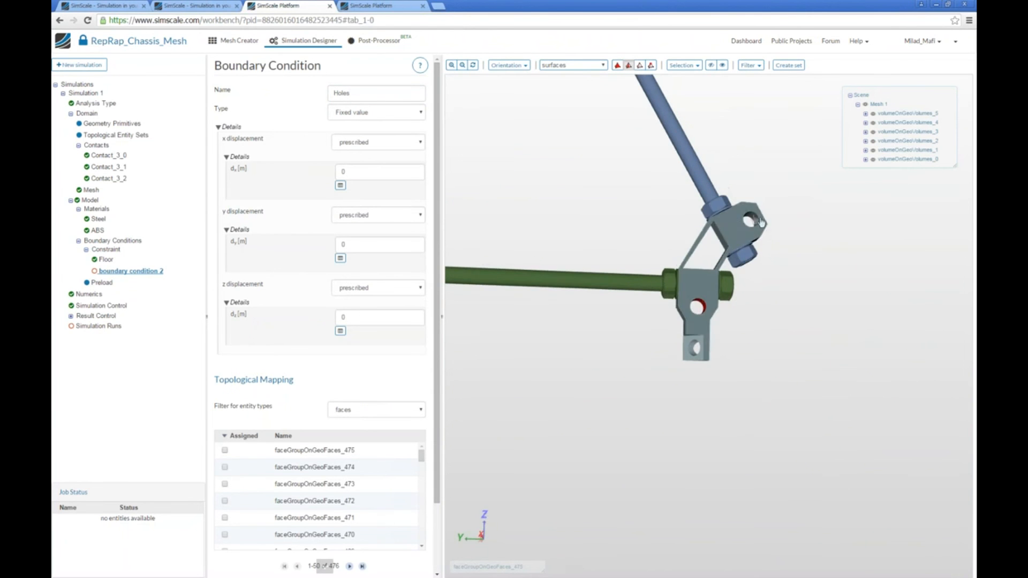
# Add the inner faces of both holes in the beige top bracket to the selection.
pyautogui.moveTo(747, 239); pyautogui.dragTo(679, 250)
pyautogui.moveTo(547, 108); pyautogui.dragTo(565, 158, button='middle')
pyautogui.moveTo(564, 159); pyautogui.dragTo(576, 259, button='right')
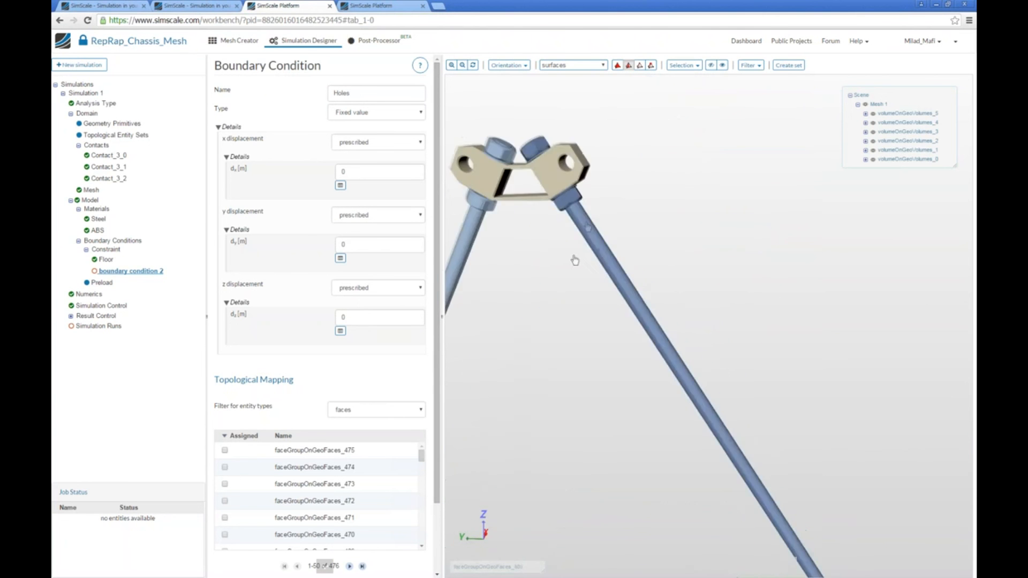
pyautogui.moveTo(576, 259); pyautogui.dragTo(613, 227)
pyautogui.moveTo(613, 227); pyautogui.dragTo(670, 161, button='right')
pyautogui.moveTo(670, 162); pyautogui.dragTo(661, 218)
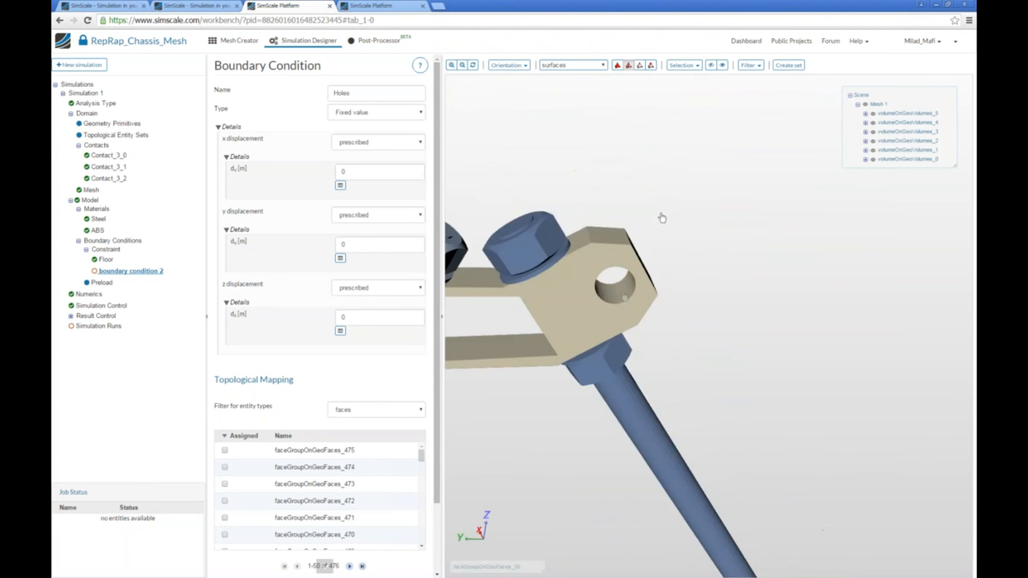
pyautogui.click(600, 295)
pyautogui.moveTo(545, 397); pyautogui.dragTo(587, 403)
pyautogui.click(554, 260)
# Add the inner faces of the two large holes in the blue lower bracket to the selection.
pyautogui.moveTo(602, 439); pyautogui.dragTo(618, 328, button='right')
pyautogui.moveTo(618, 328); pyautogui.dragTo(704, 211, button='middle')
pyautogui.scroll(5, 538, 377)
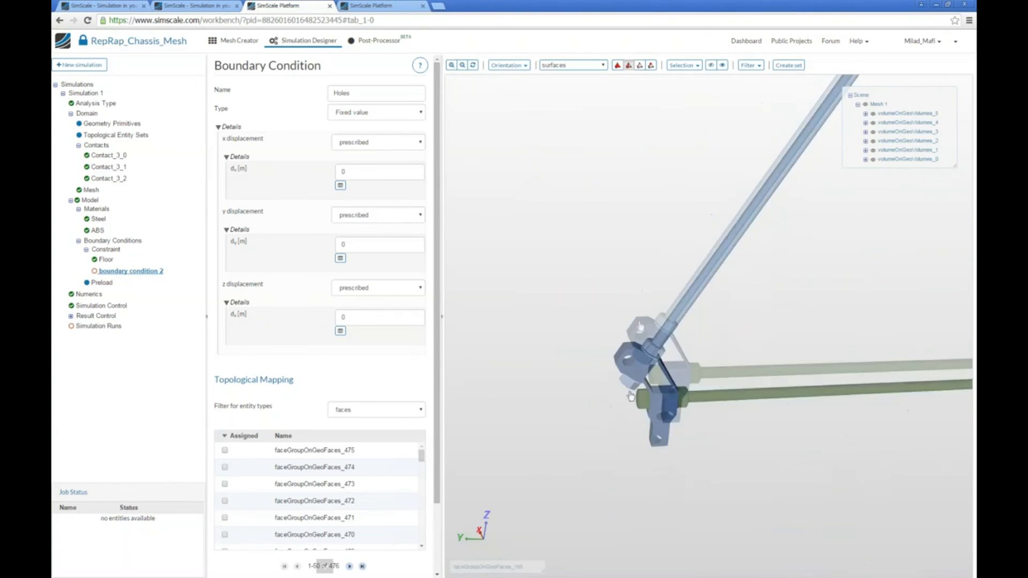
pyautogui.moveTo(621, 344); pyautogui.dragTo(640, 239)
pyautogui.click(638, 238)
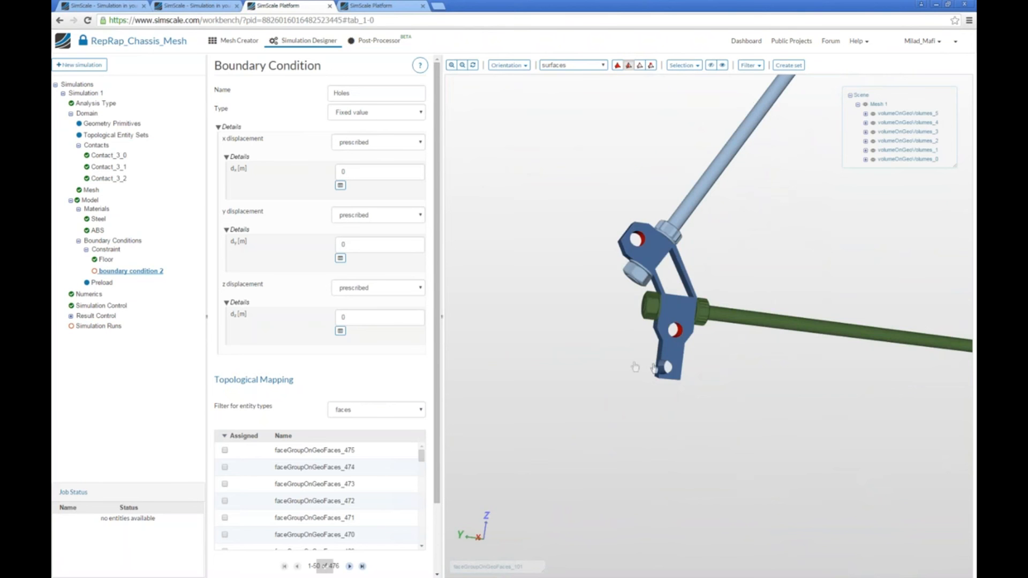
# Assign the selected hole faces to the Holes constraint with all displacements prescribed at 0, and save it.
pyautogui.moveTo(618, 371); pyautogui.dragTo(627, 370)
pyautogui.scroll(-4, 246, 466)
pyautogui.scroll(-2, 248, 555)
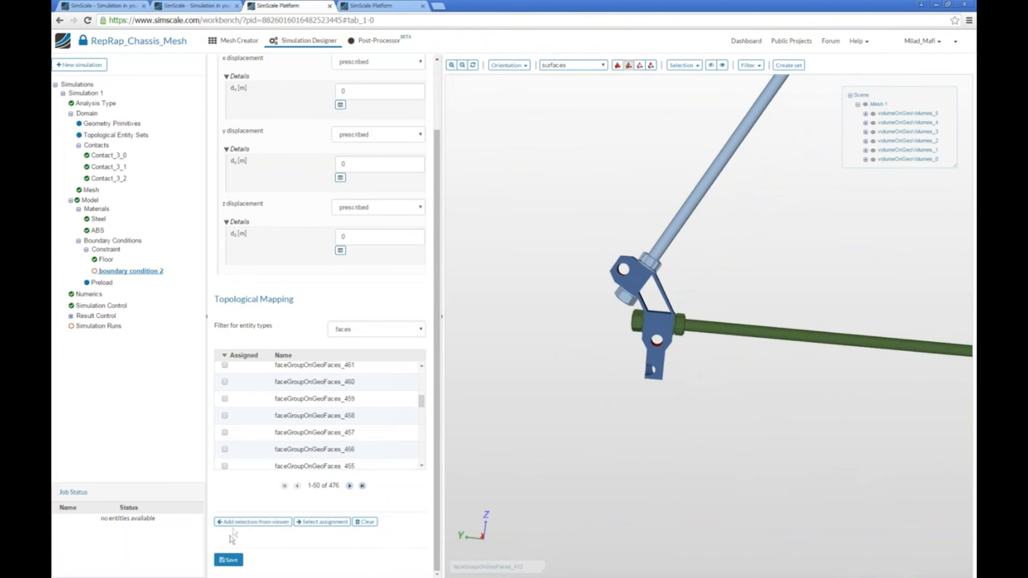
pyautogui.click(234, 523)
pyautogui.click(234, 561)
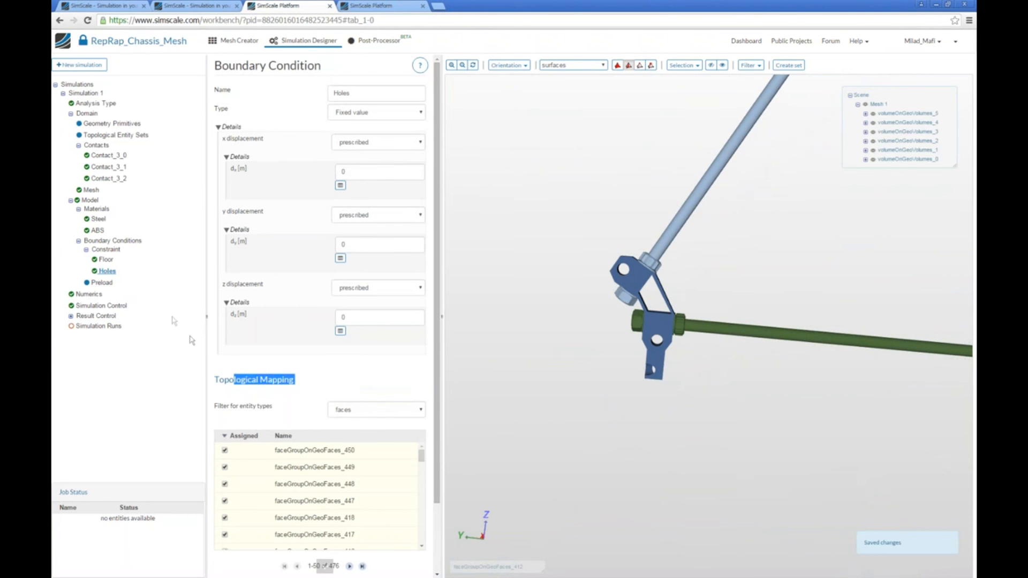
# Set the simulation control to 20 eigenfrequencies with frequency limits of 1000 Hz and 10000 Hz, and save it.
pyautogui.click(91, 294)
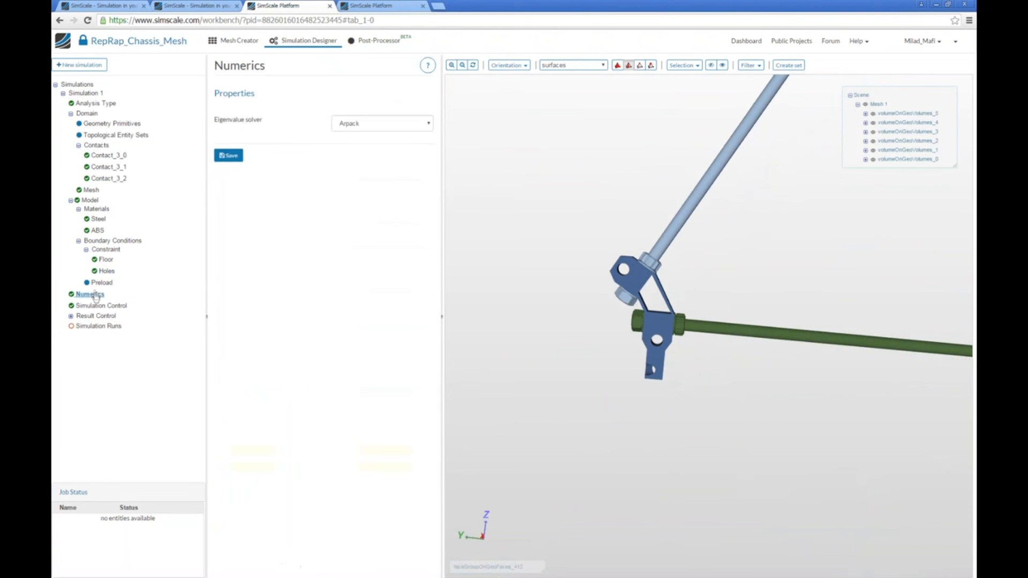
pyautogui.click(102, 305)
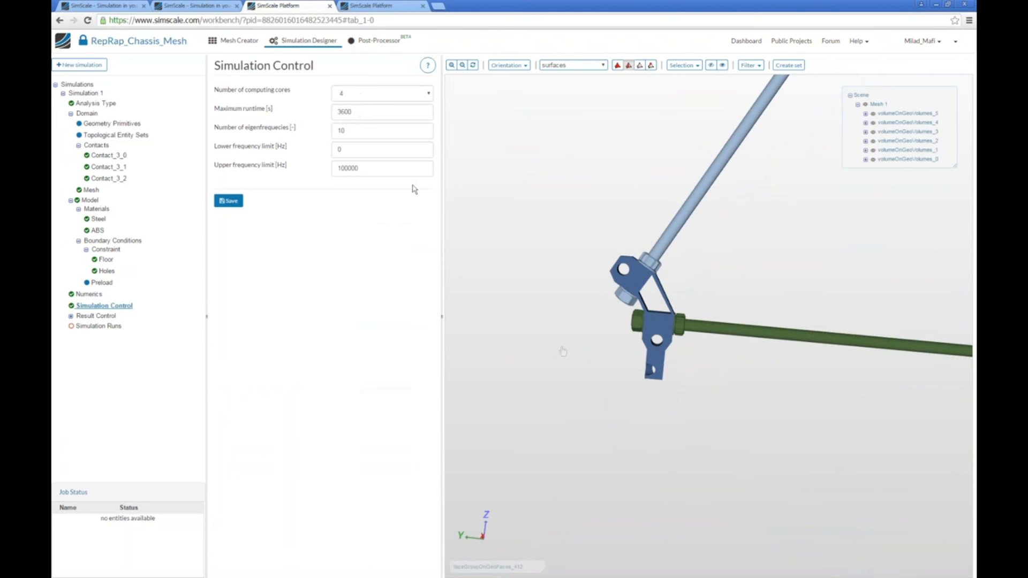
pyautogui.moveTo(370, 134); pyautogui.dragTo(336, 132)
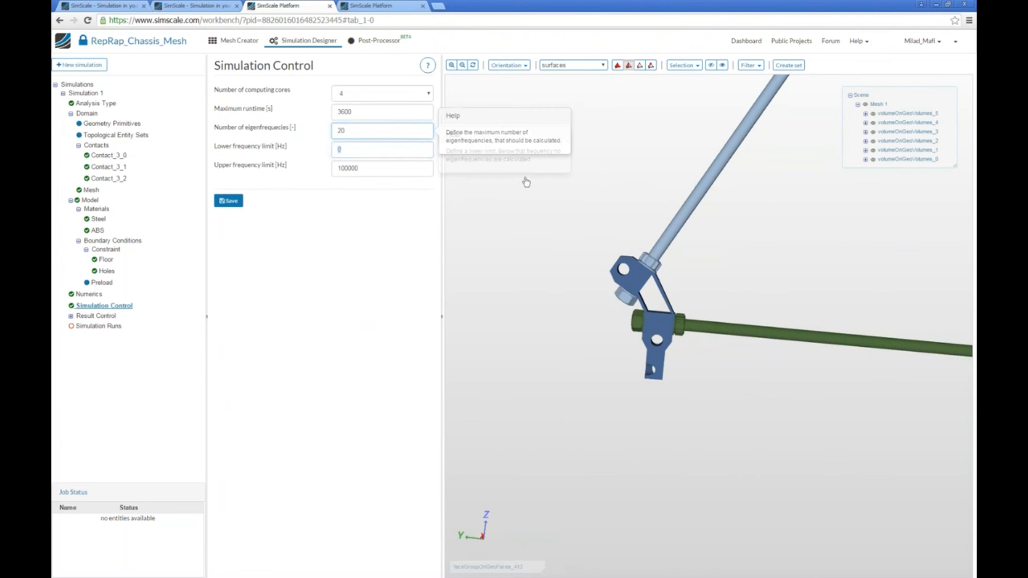
pyautogui.press('Tab')
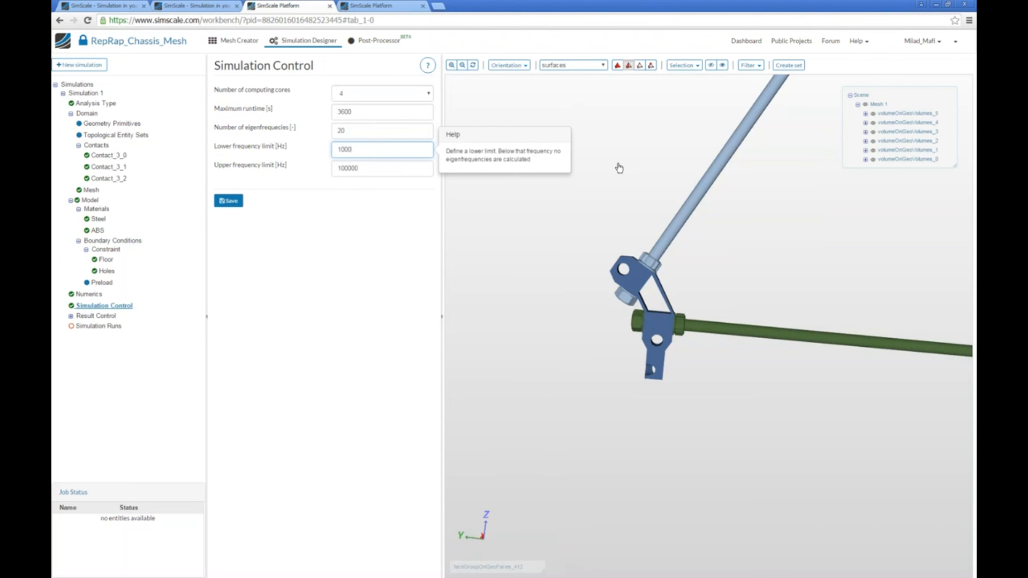
pyautogui.press('Tab')
pyautogui.write('1000')
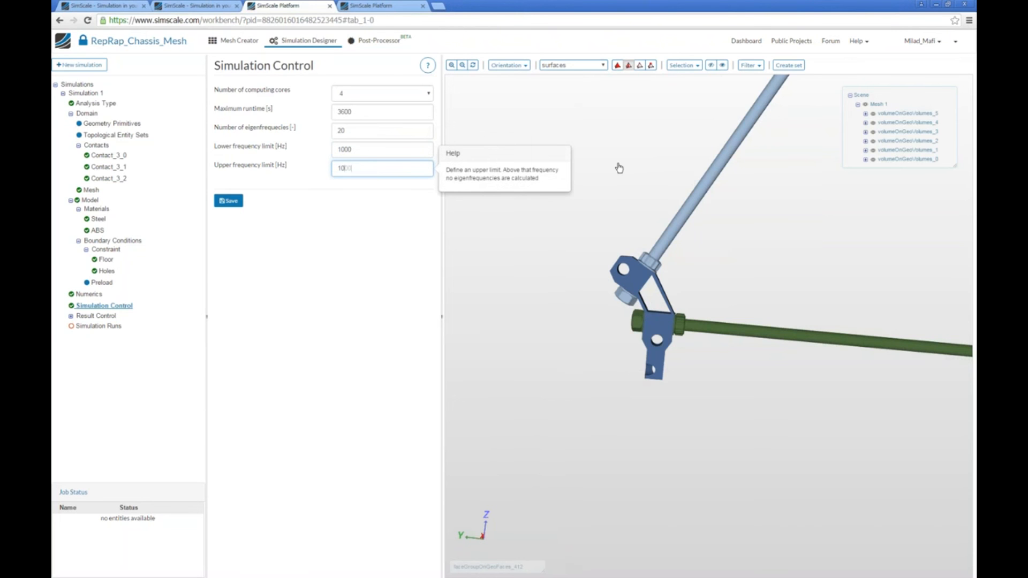
pyautogui.write('0')
pyautogui.click(235, 201)
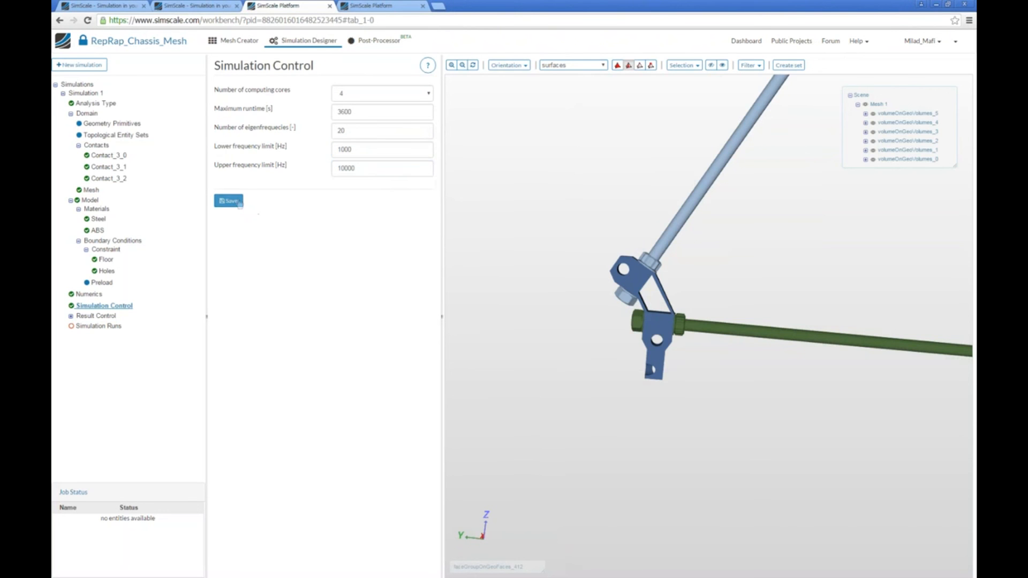
# Check the simulation setup and create a new simulation run named Run 1.
pyautogui.click(71, 316)
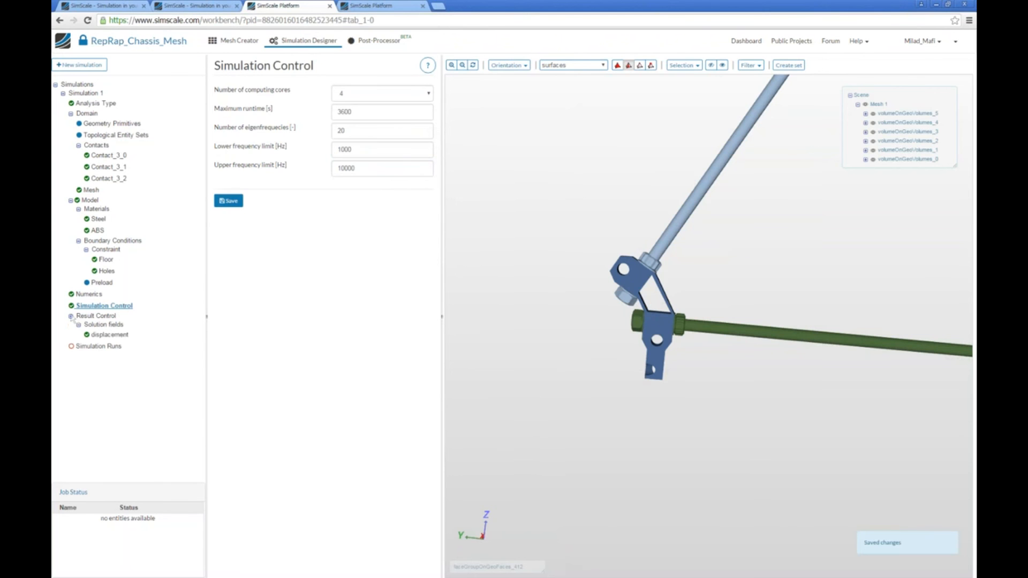
pyautogui.click(71, 316)
pyautogui.click(83, 325)
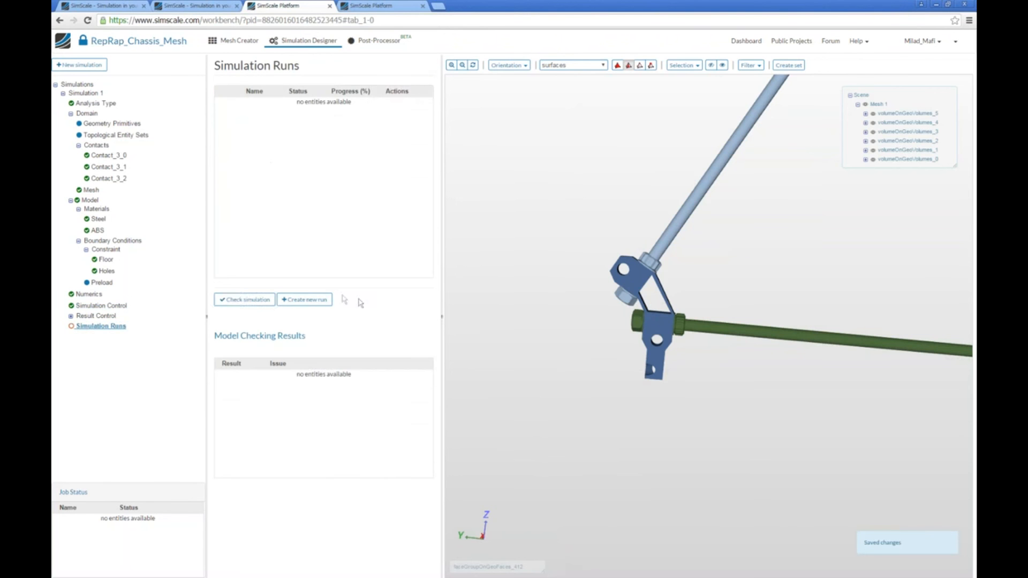
pyautogui.click(276, 301)
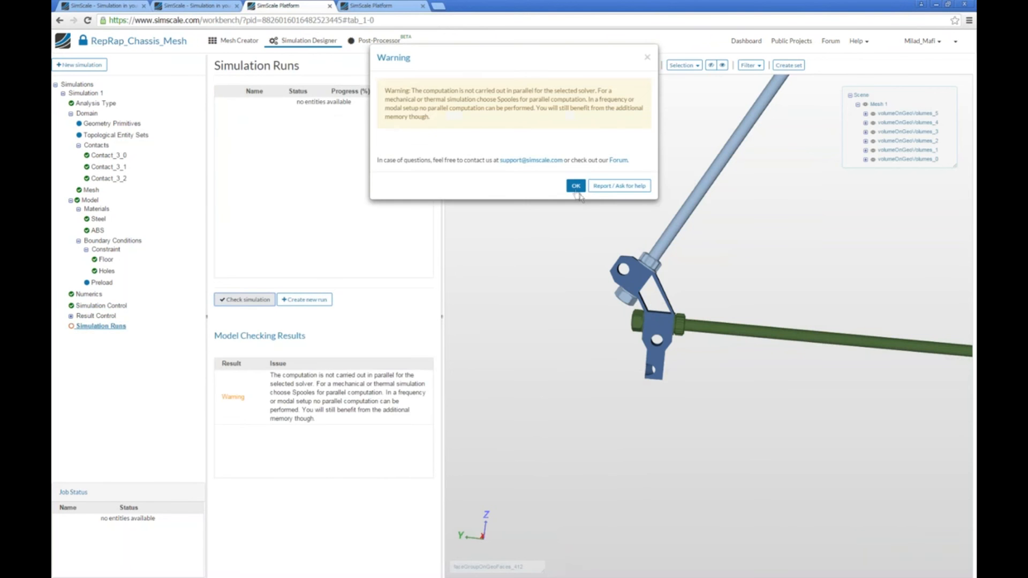
pyautogui.moveTo(416, 91); pyautogui.dragTo(512, 127)
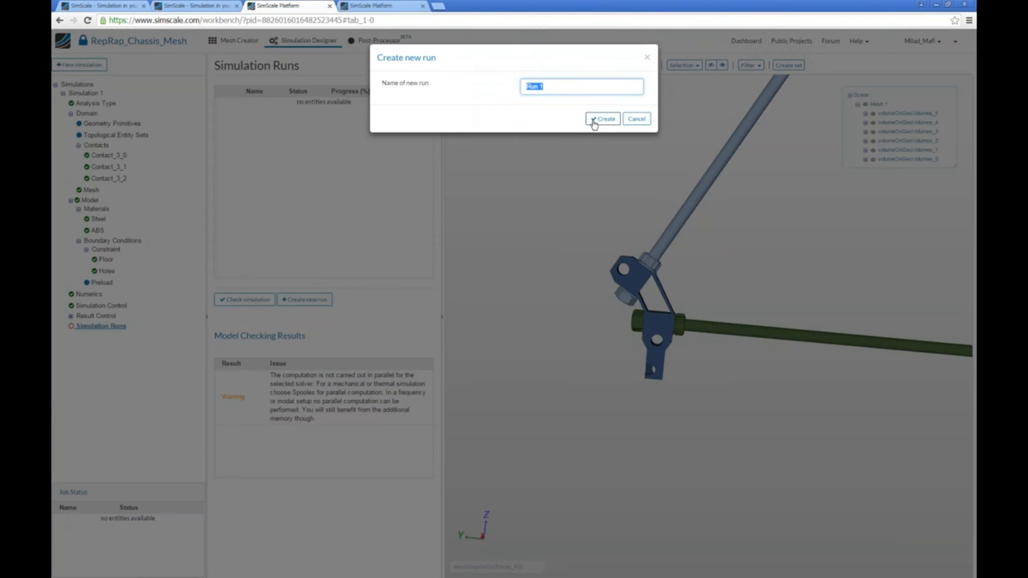
pyautogui.click(593, 119)
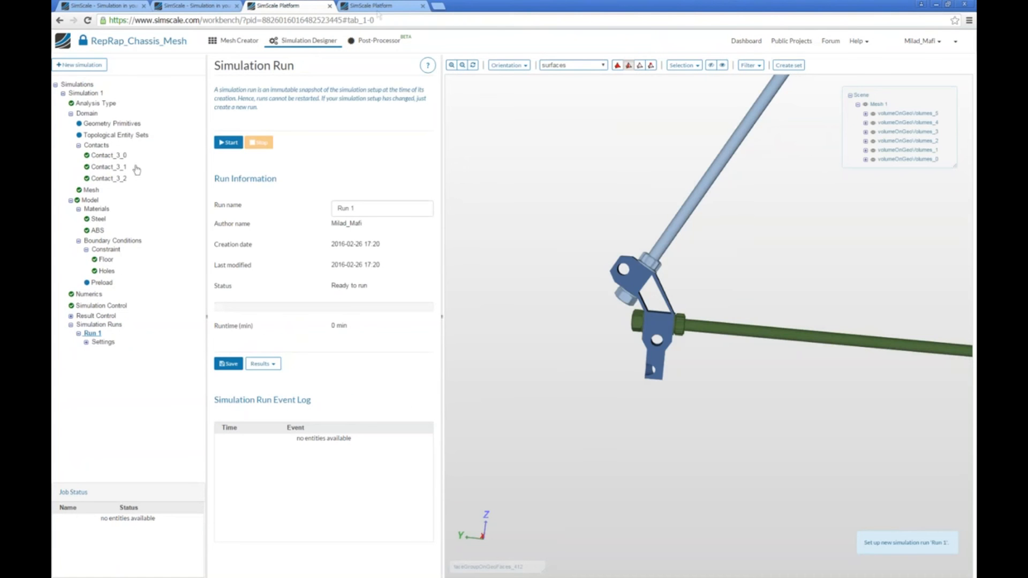
# Open the RepRap_Chassis_Result project from the dashboard and open Run 1 of its simulation.
pyautogui.click(377, 8)
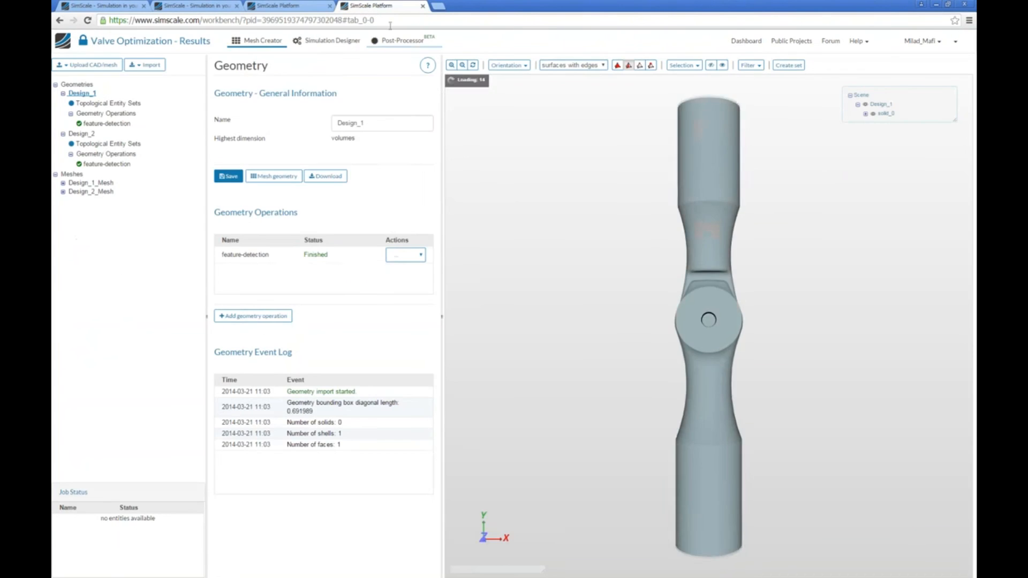
pyautogui.click(284, 6)
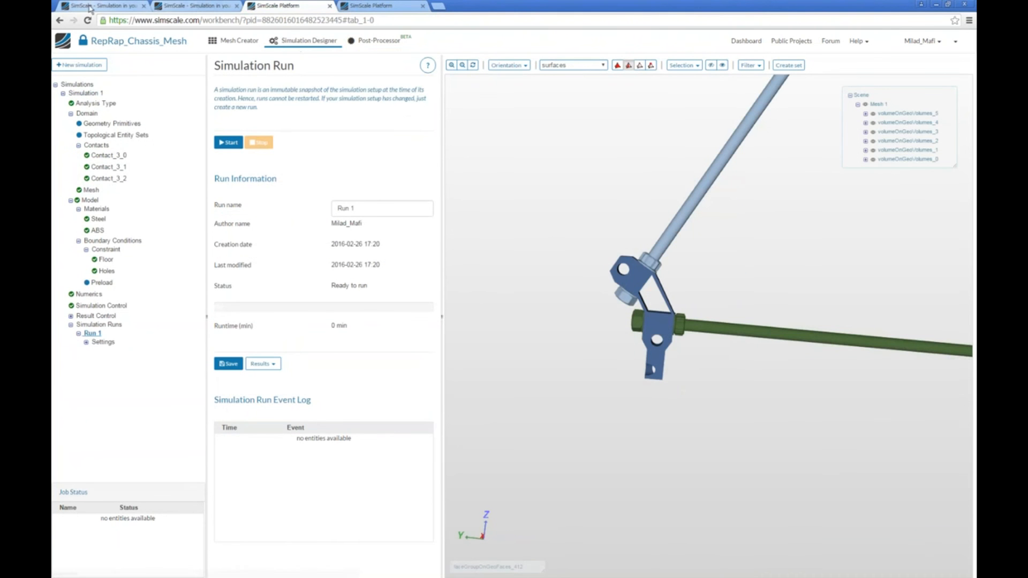
pyautogui.click(366, 7)
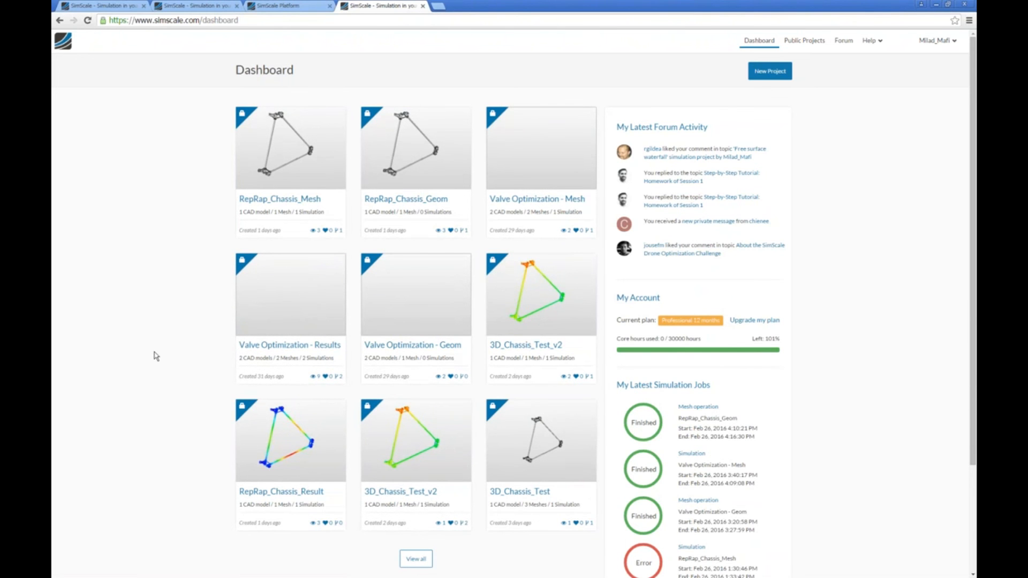
pyautogui.click(268, 415)
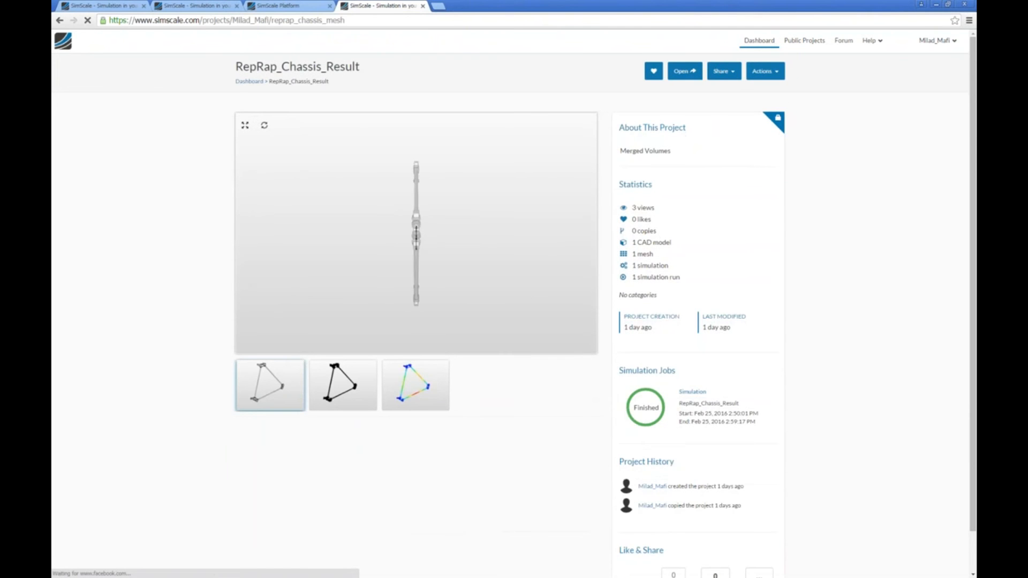
pyautogui.click(684, 71)
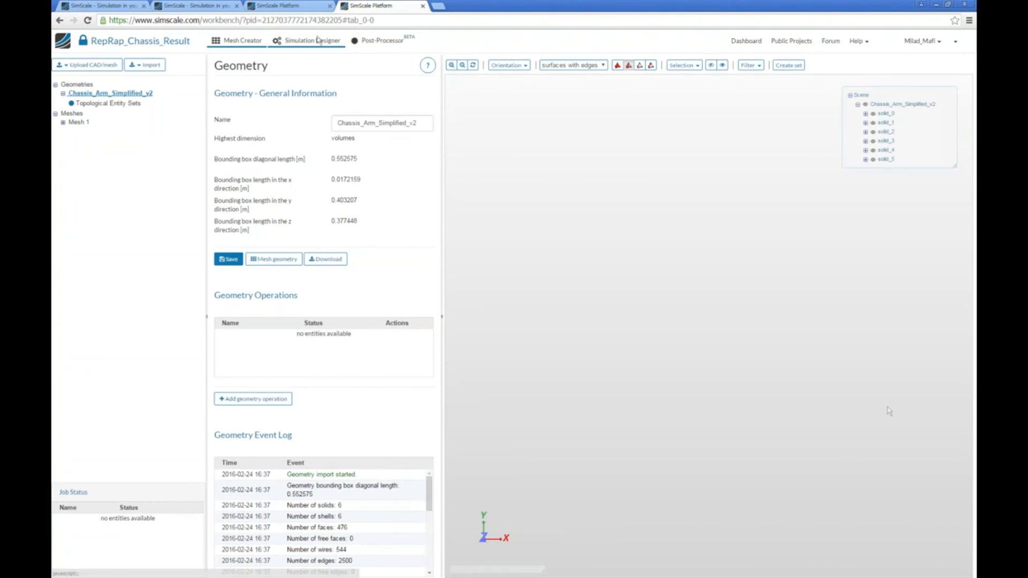
pyautogui.click(293, 44)
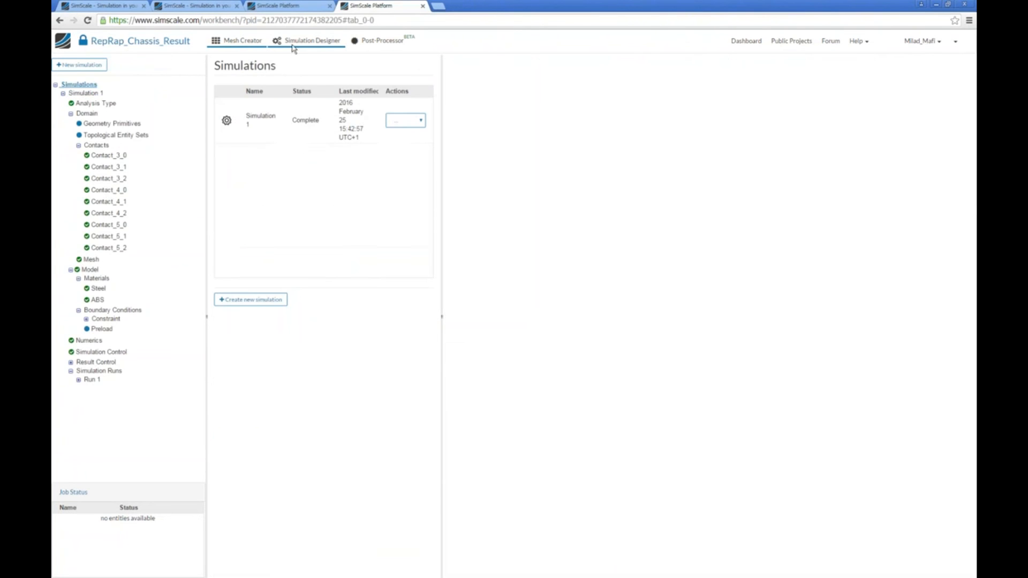
pyautogui.click(93, 380)
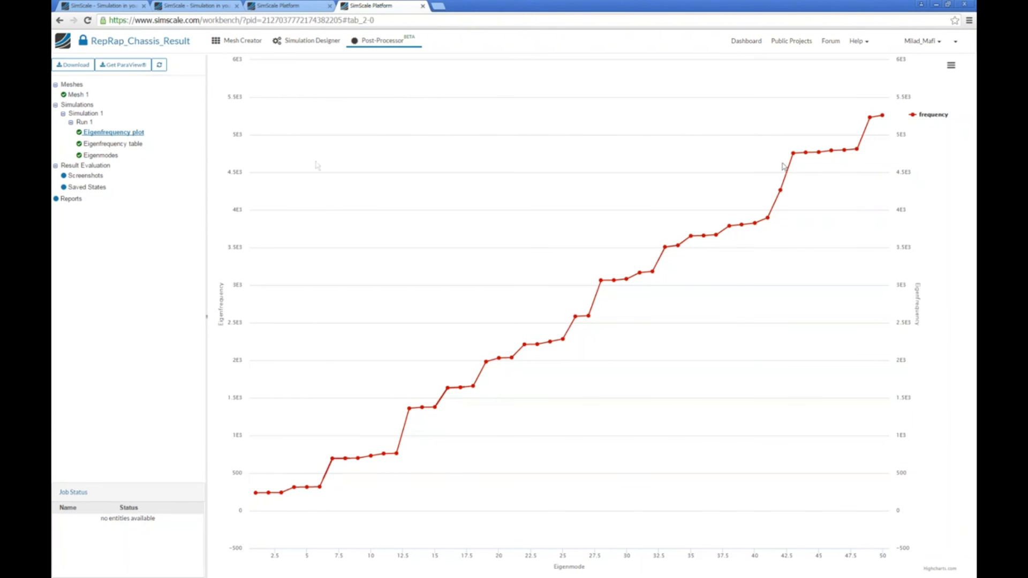
# Examine the eigenfrequency table of Run 1 over all eigenmodes and return to the eigenfrequency plot.
pyautogui.click(132, 149)
pyautogui.scroll(-2, 263, 531)
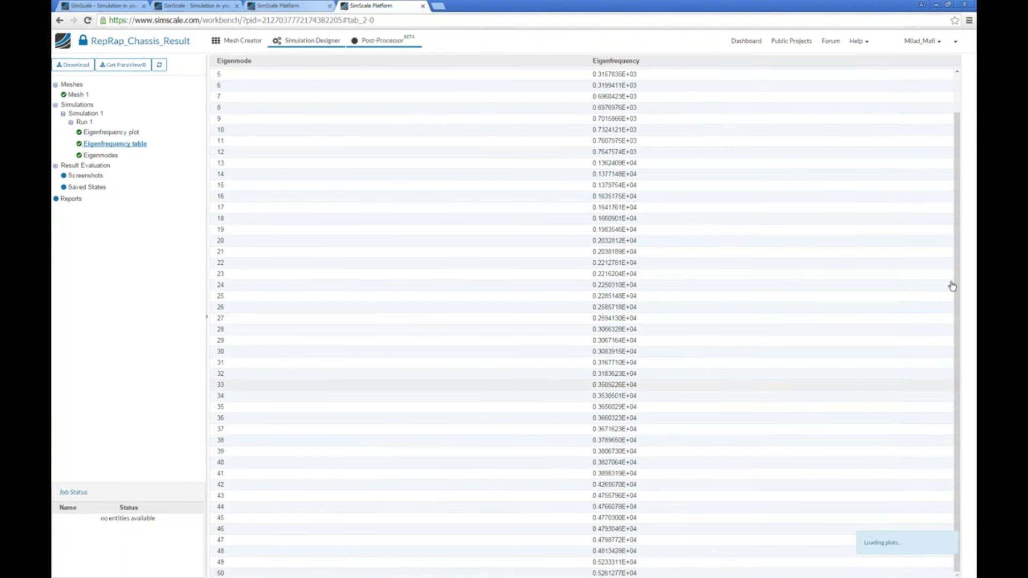
pyautogui.moveTo(946, 207); pyautogui.dragTo(954, 90)
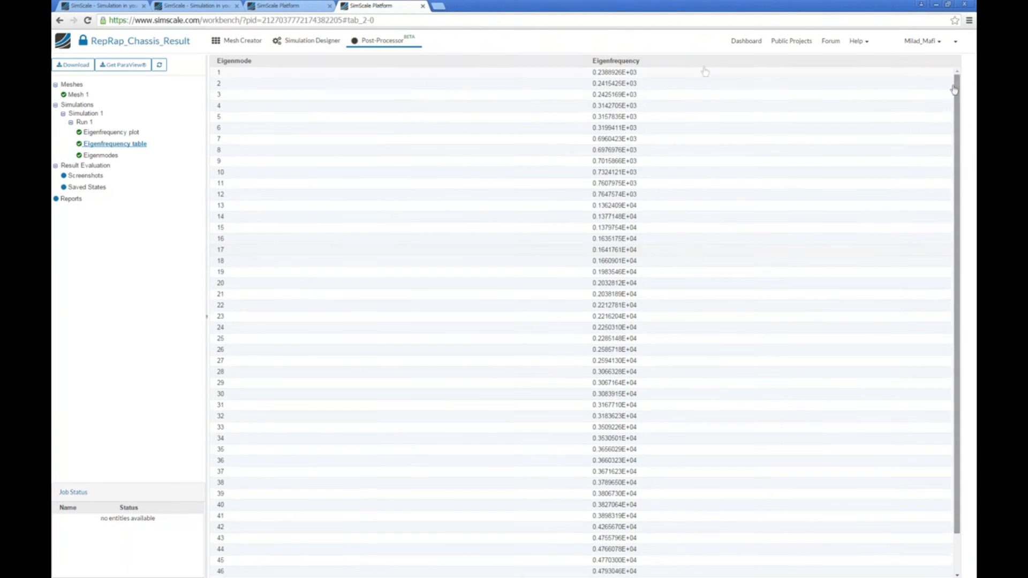
pyautogui.click(130, 135)
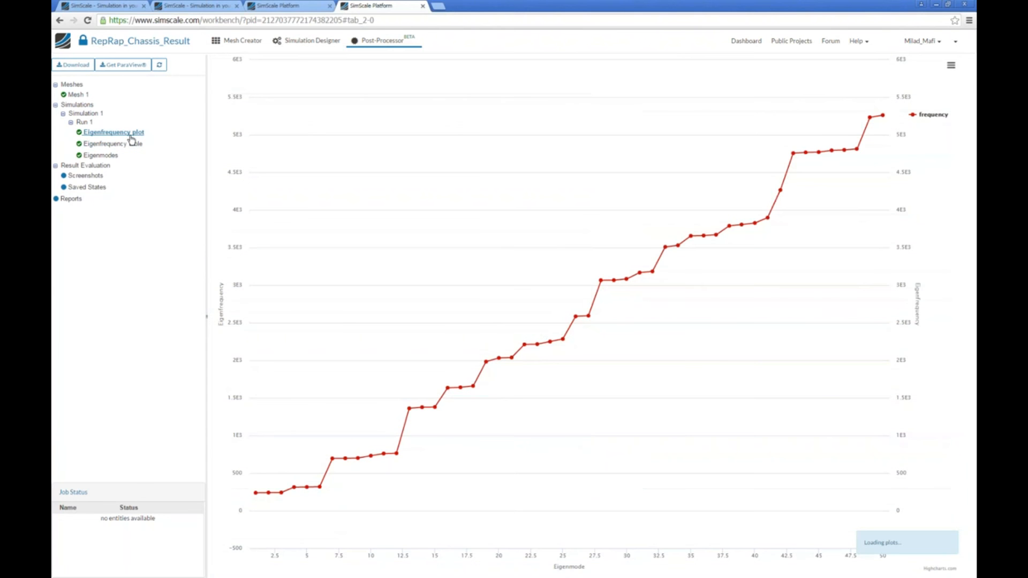